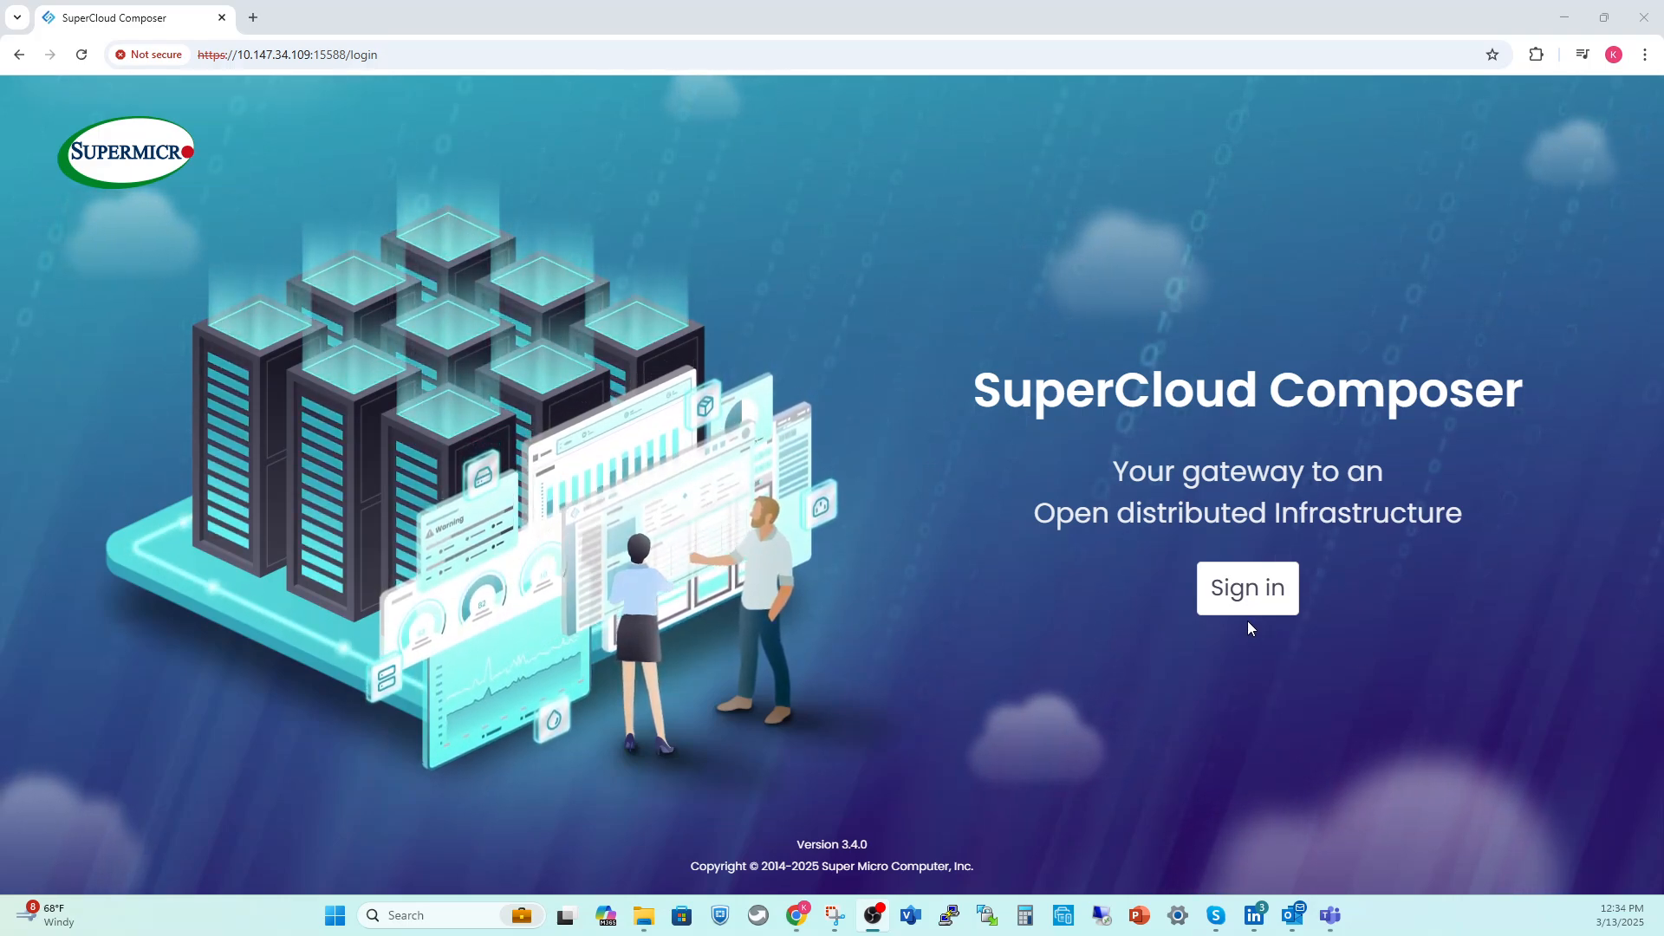
Sign in as the local user ADMIN, entering the account password, and dismiss the password breach warning
{"action": "left_click", "coordinate": [1231, 586]}
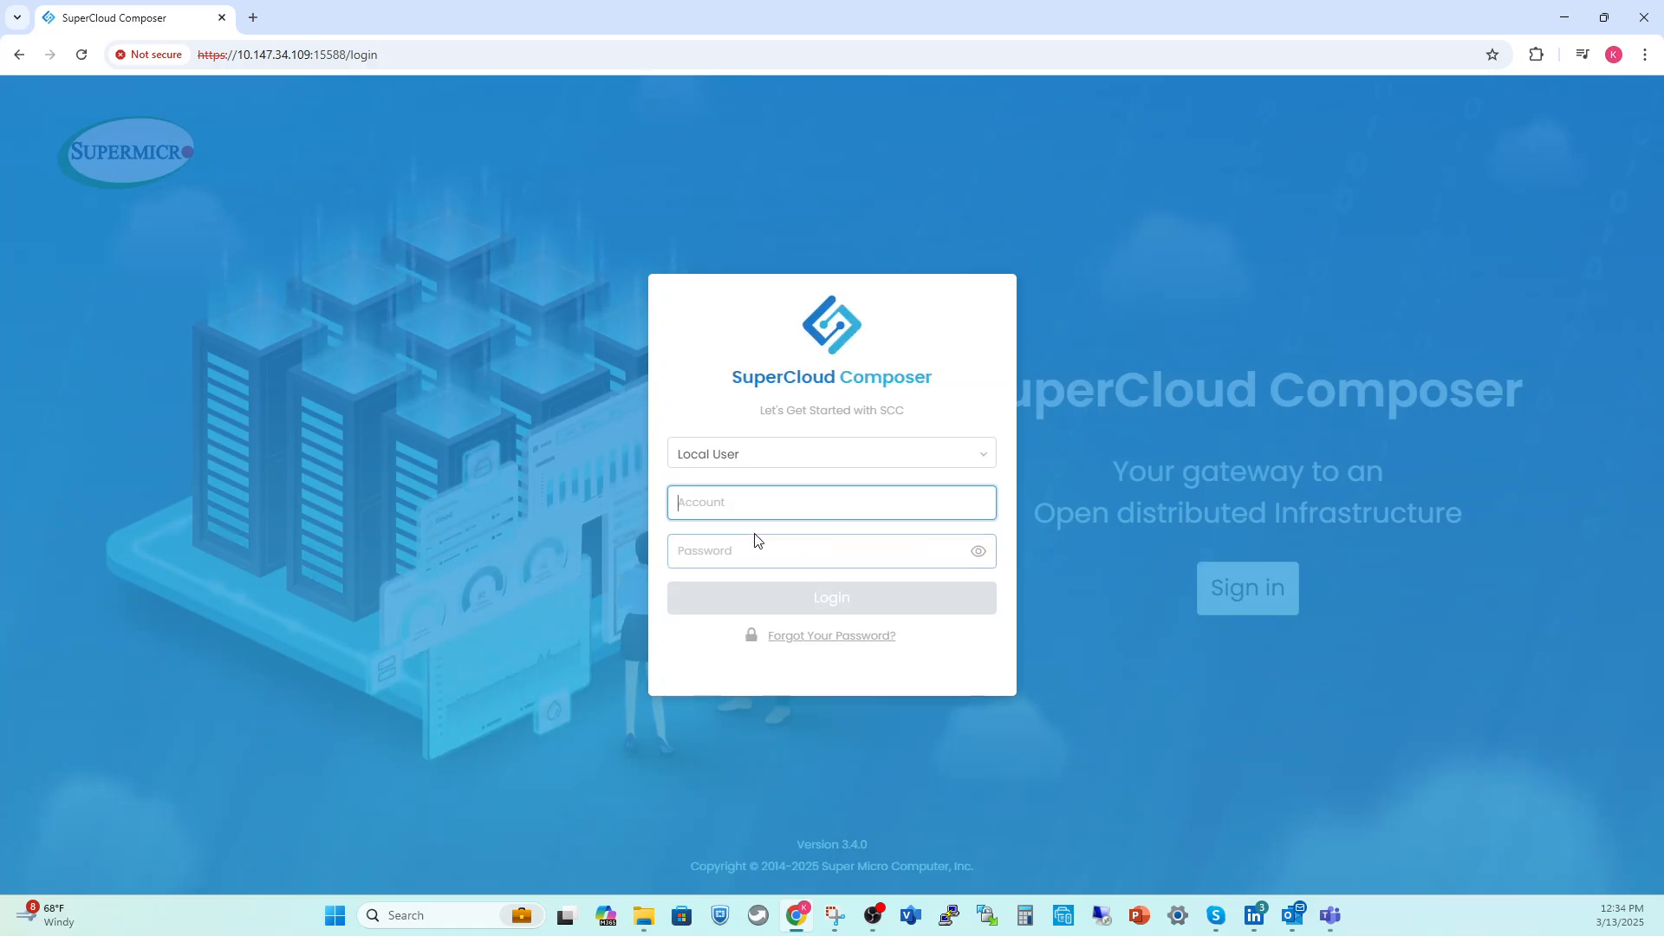
{"action": "left_click", "coordinate": [705, 496]}
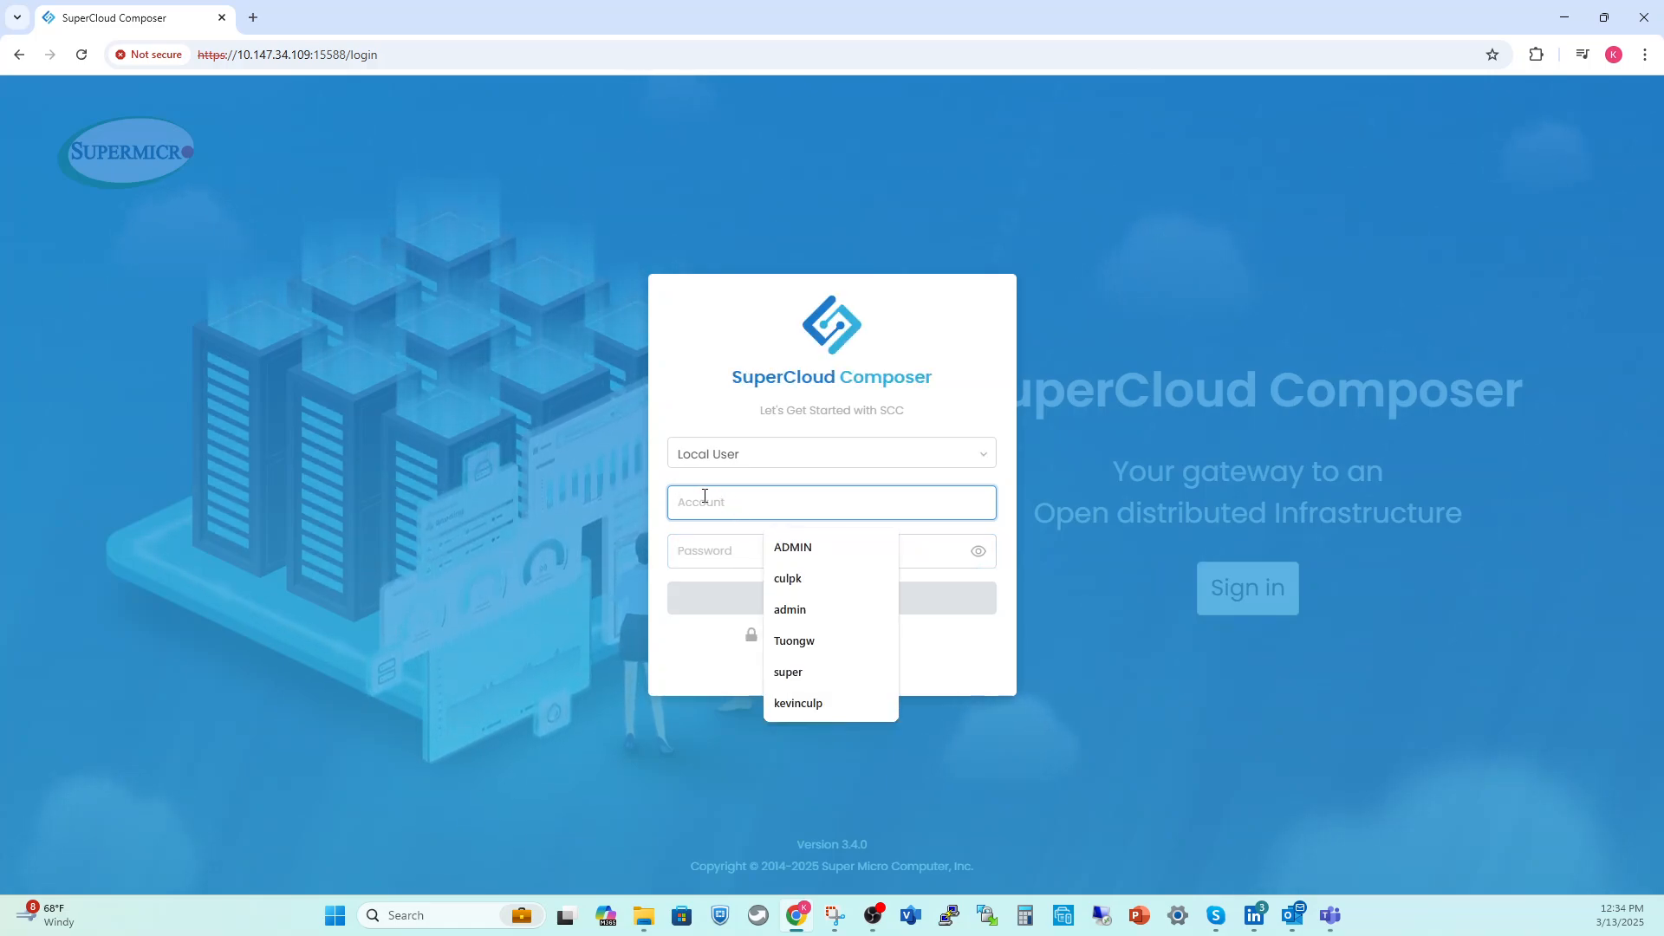
{"action": "left_click", "coordinate": [791, 549]}
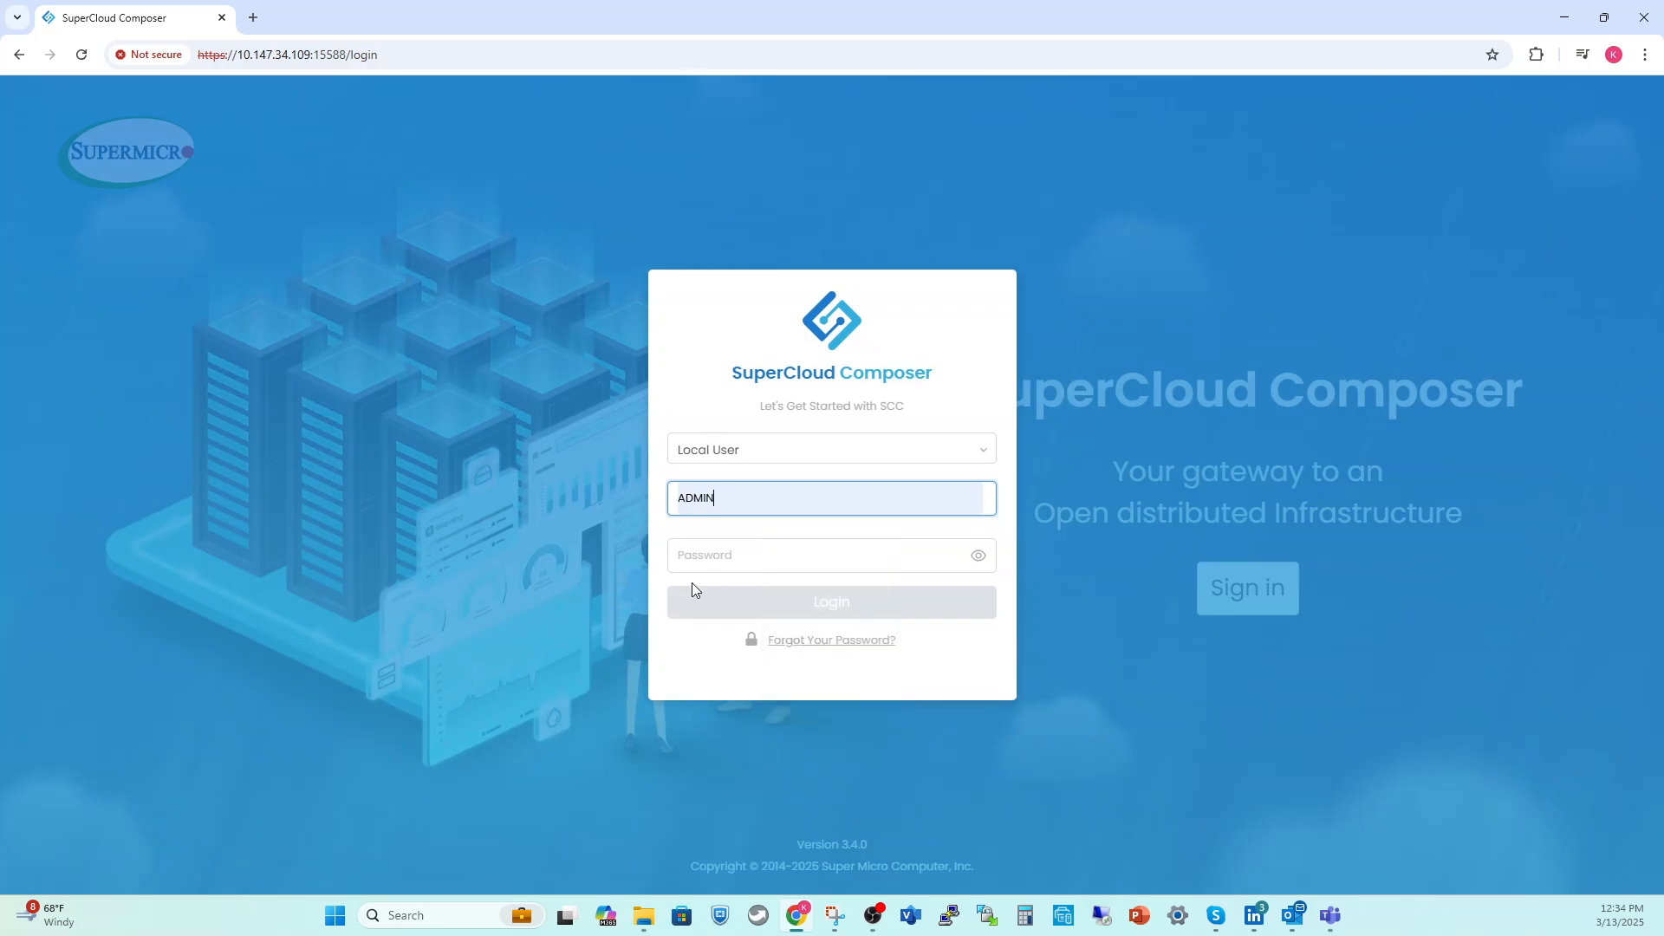
{"action": "left_click", "coordinate": [689, 555]}
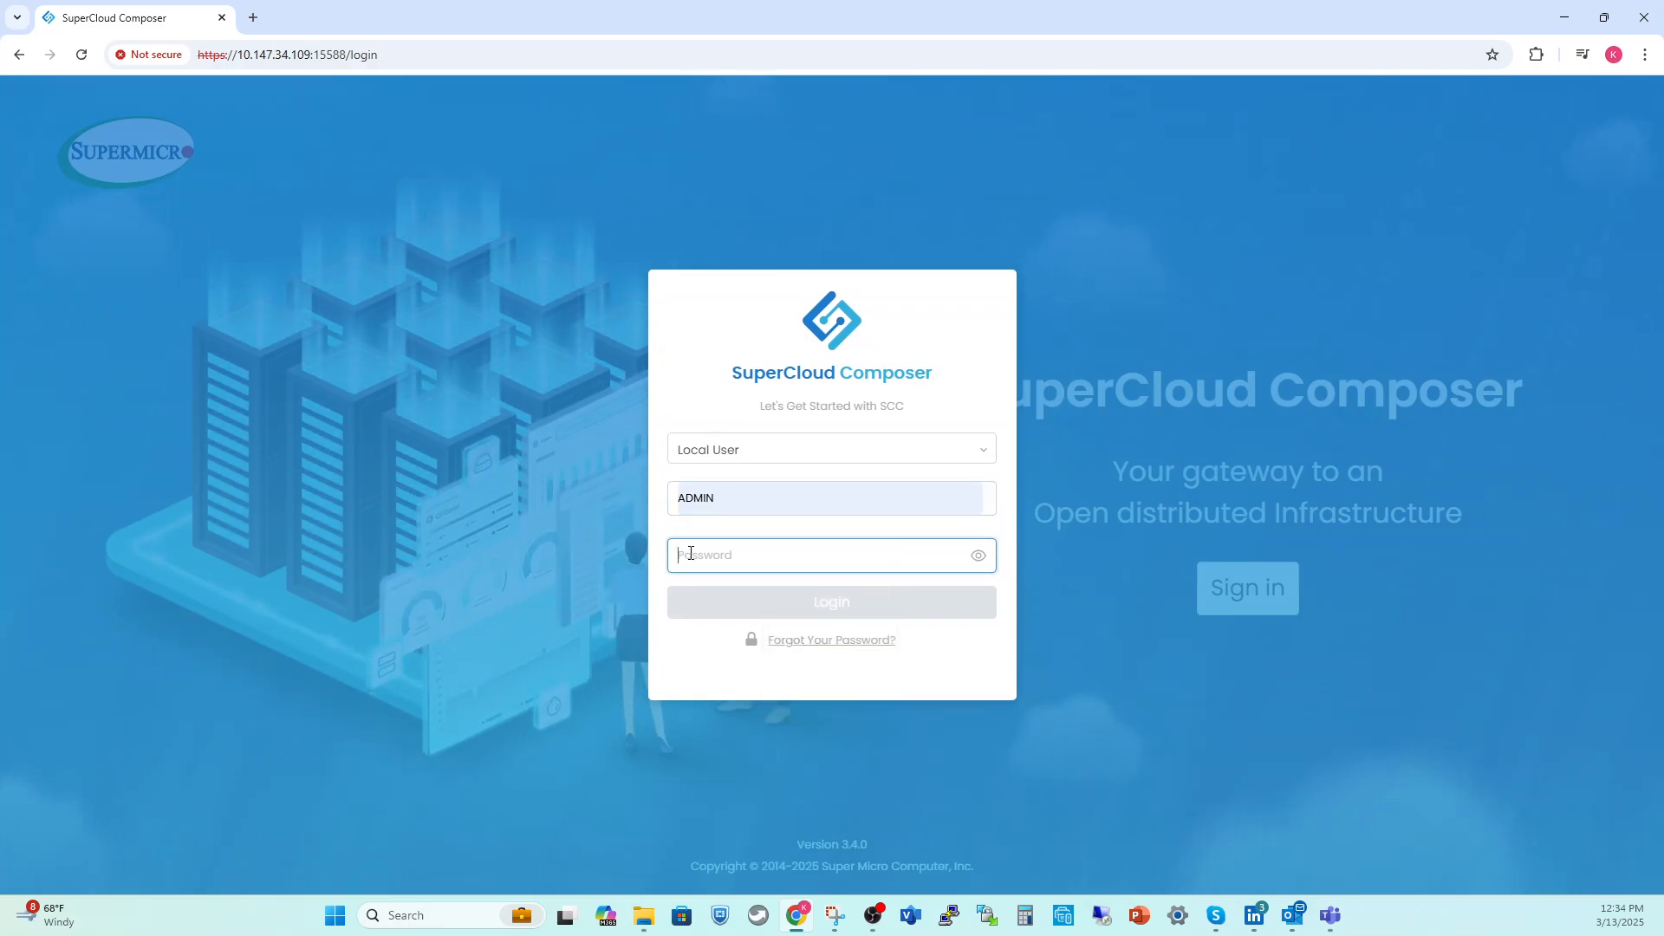
{"action": "type", "text": "••••"}
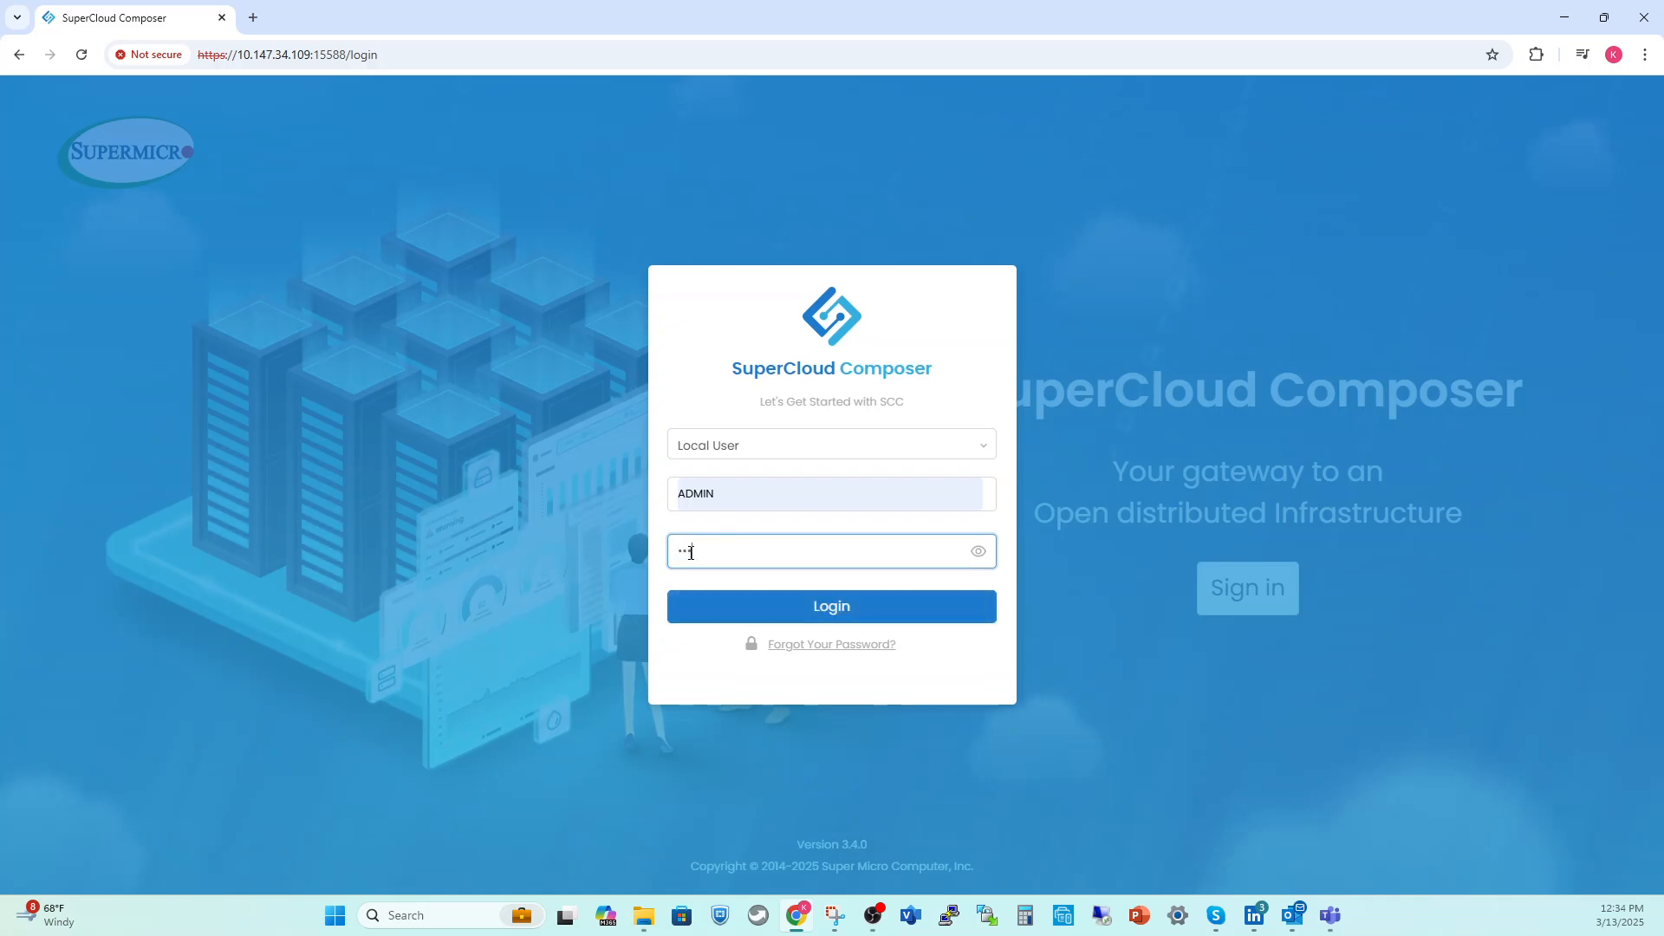
{"action": "key", "text": "Return"}
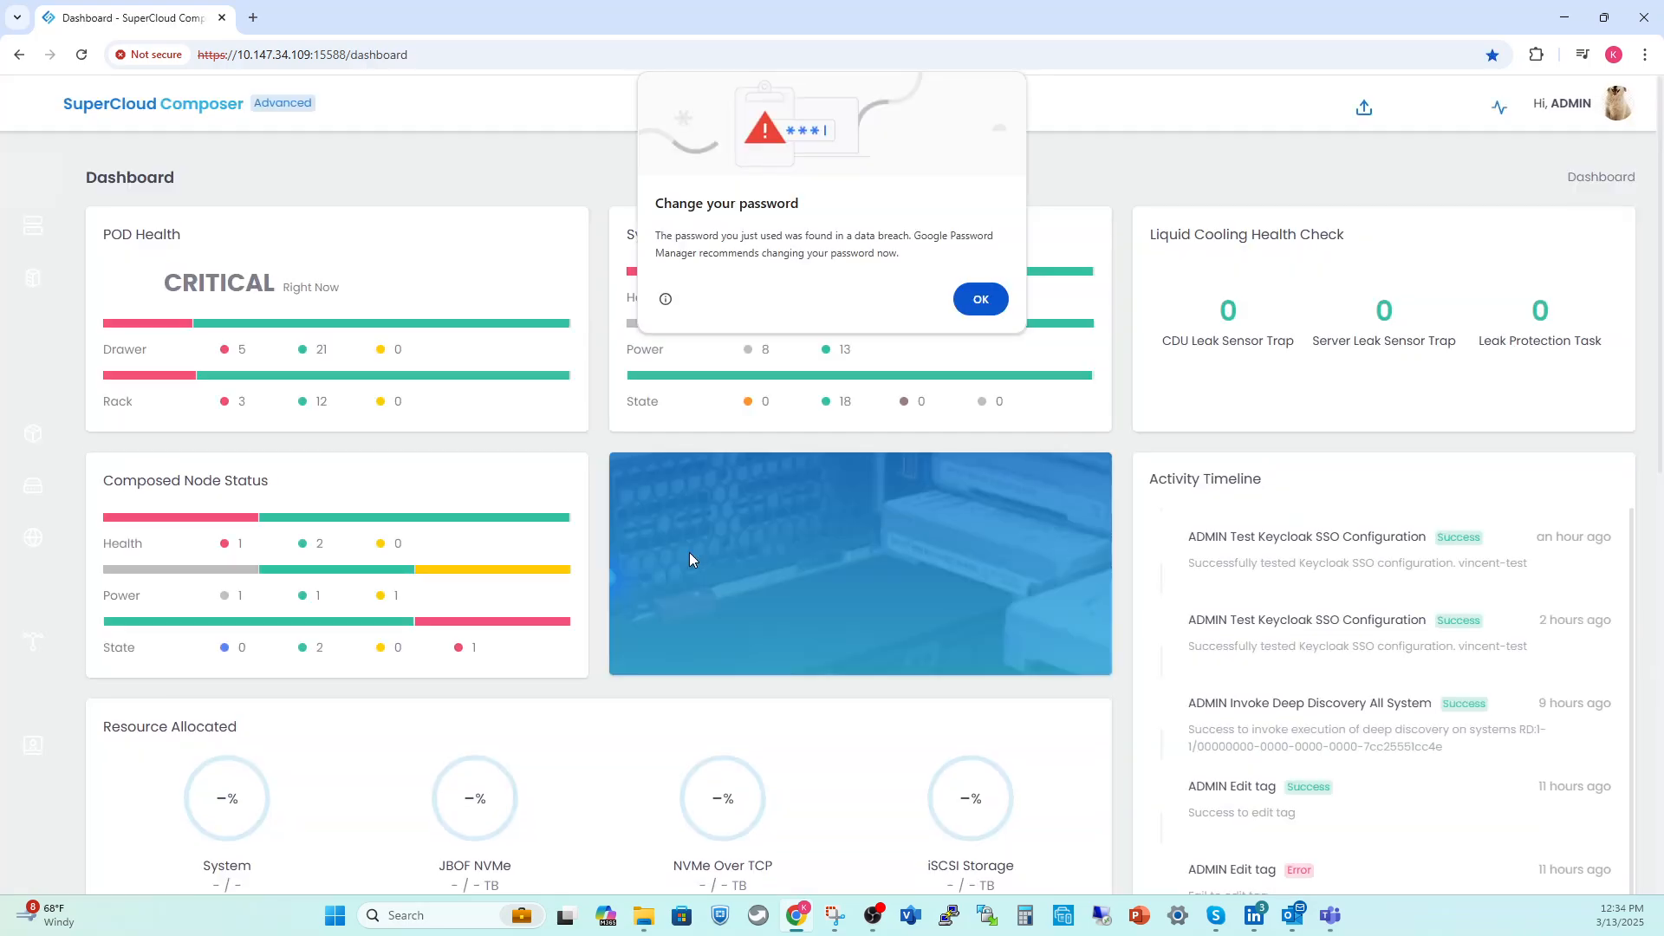
{"action": "left_click", "coordinate": [979, 301]}
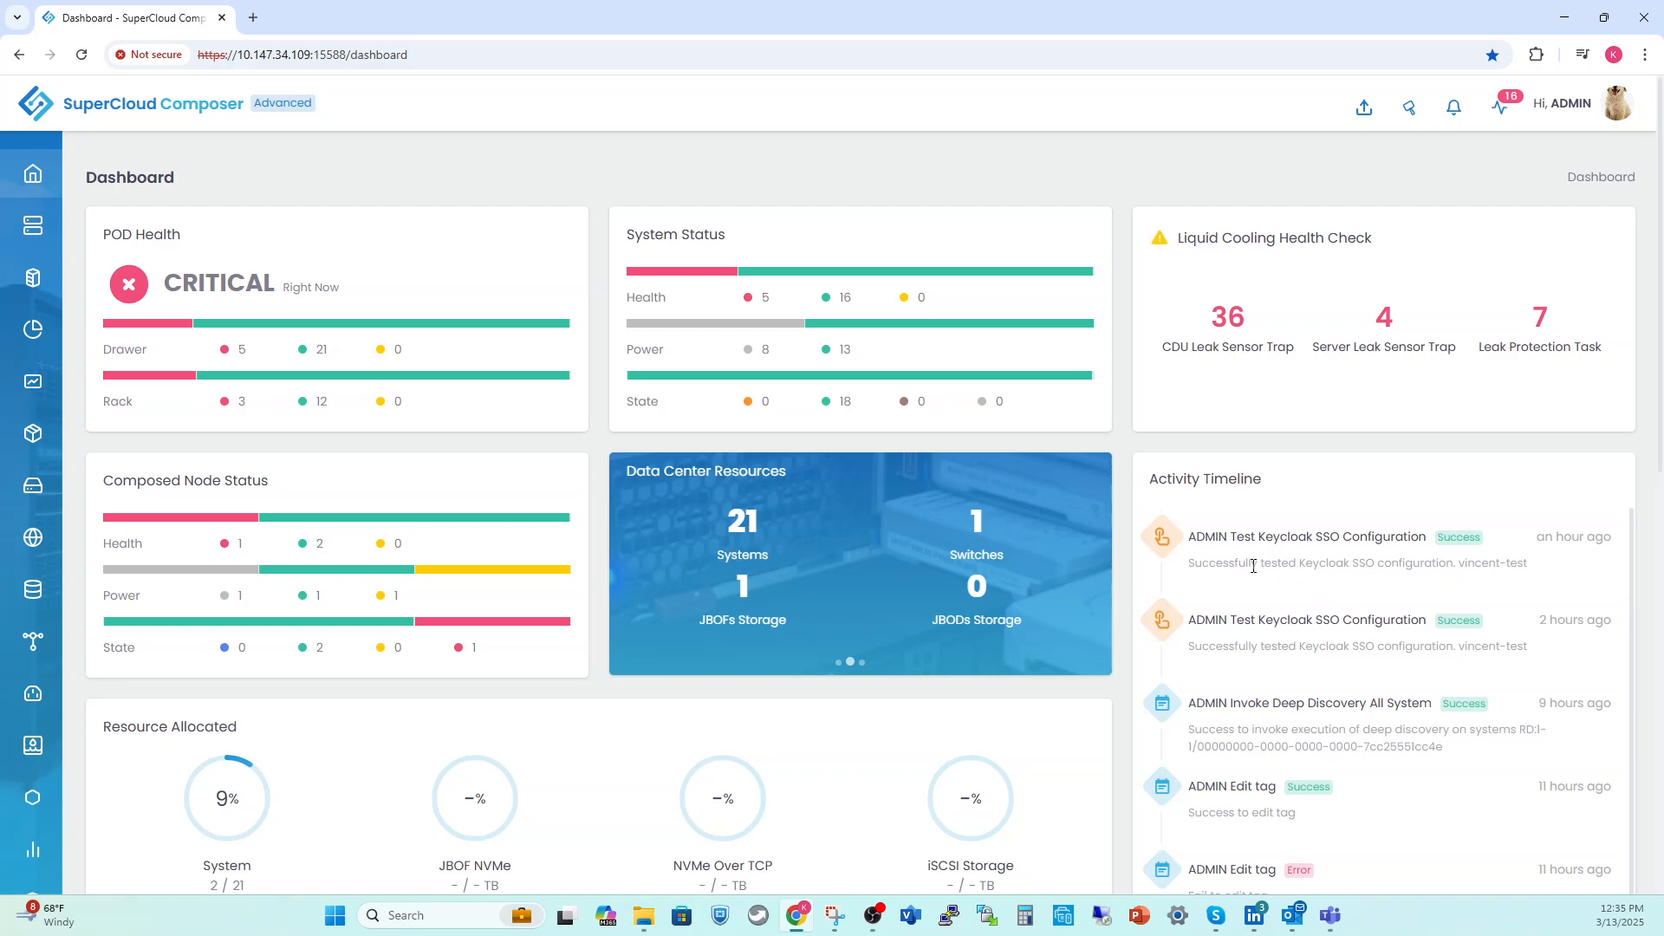
Open the Admin user list and move the floating arrow button down to the lower end of the side menu
{"action": "mouse_move", "coordinate": [45, 692]}
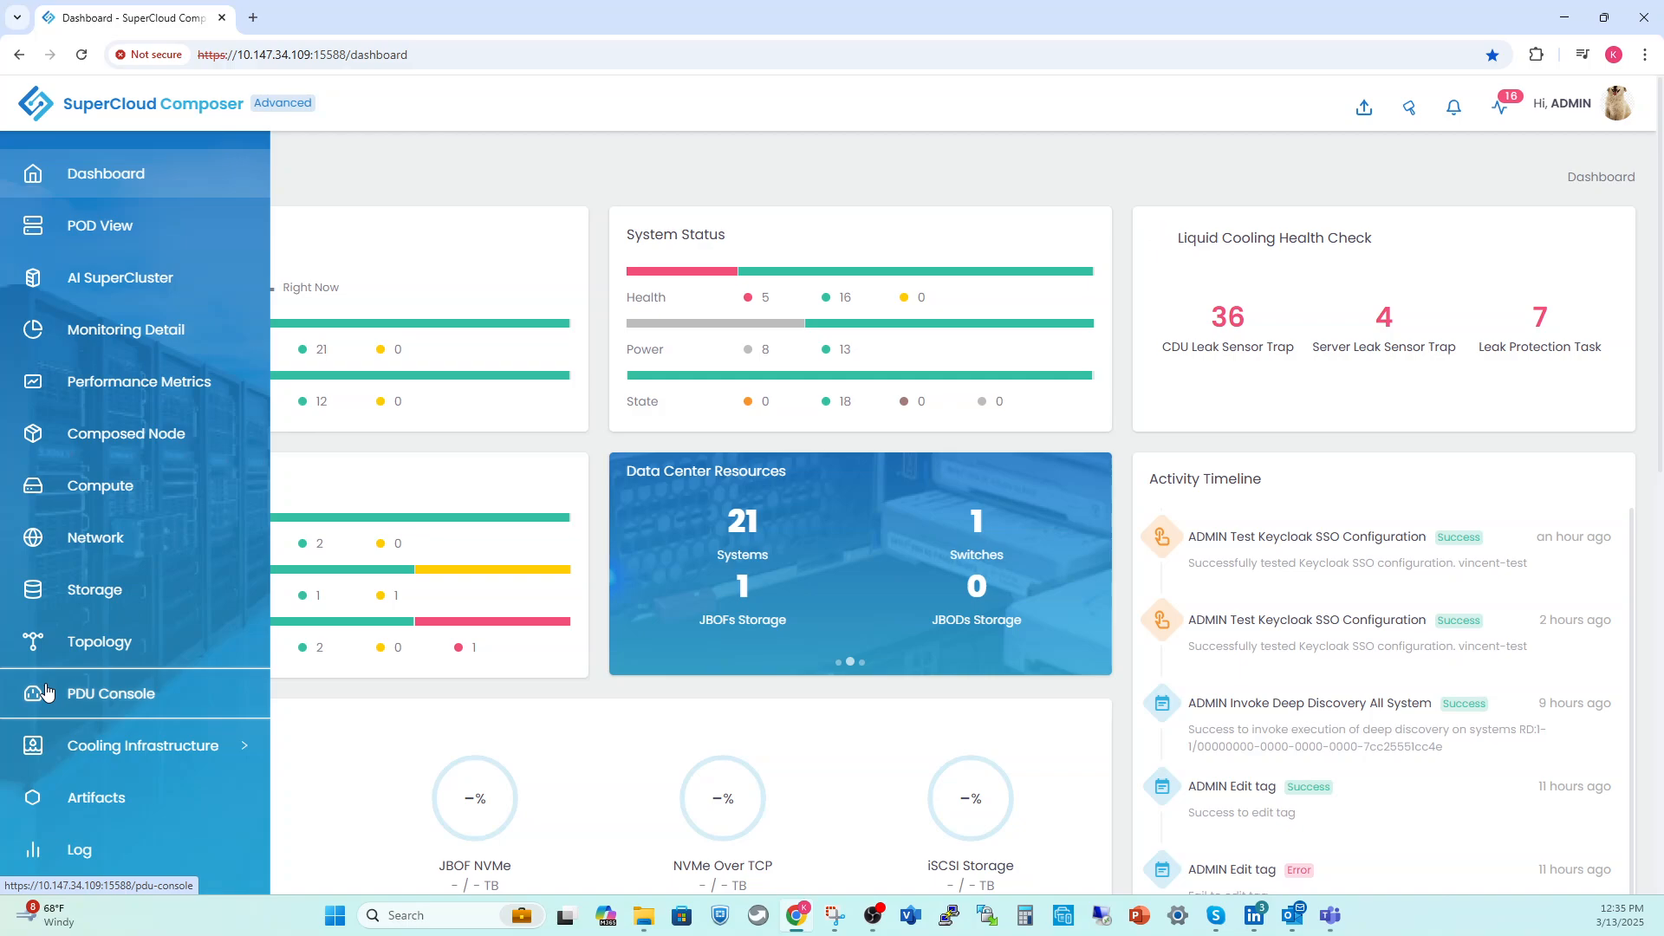
{"action": "scroll", "coordinate": [70, 798], "scroll_direction": "down", "scroll_amount": 1}
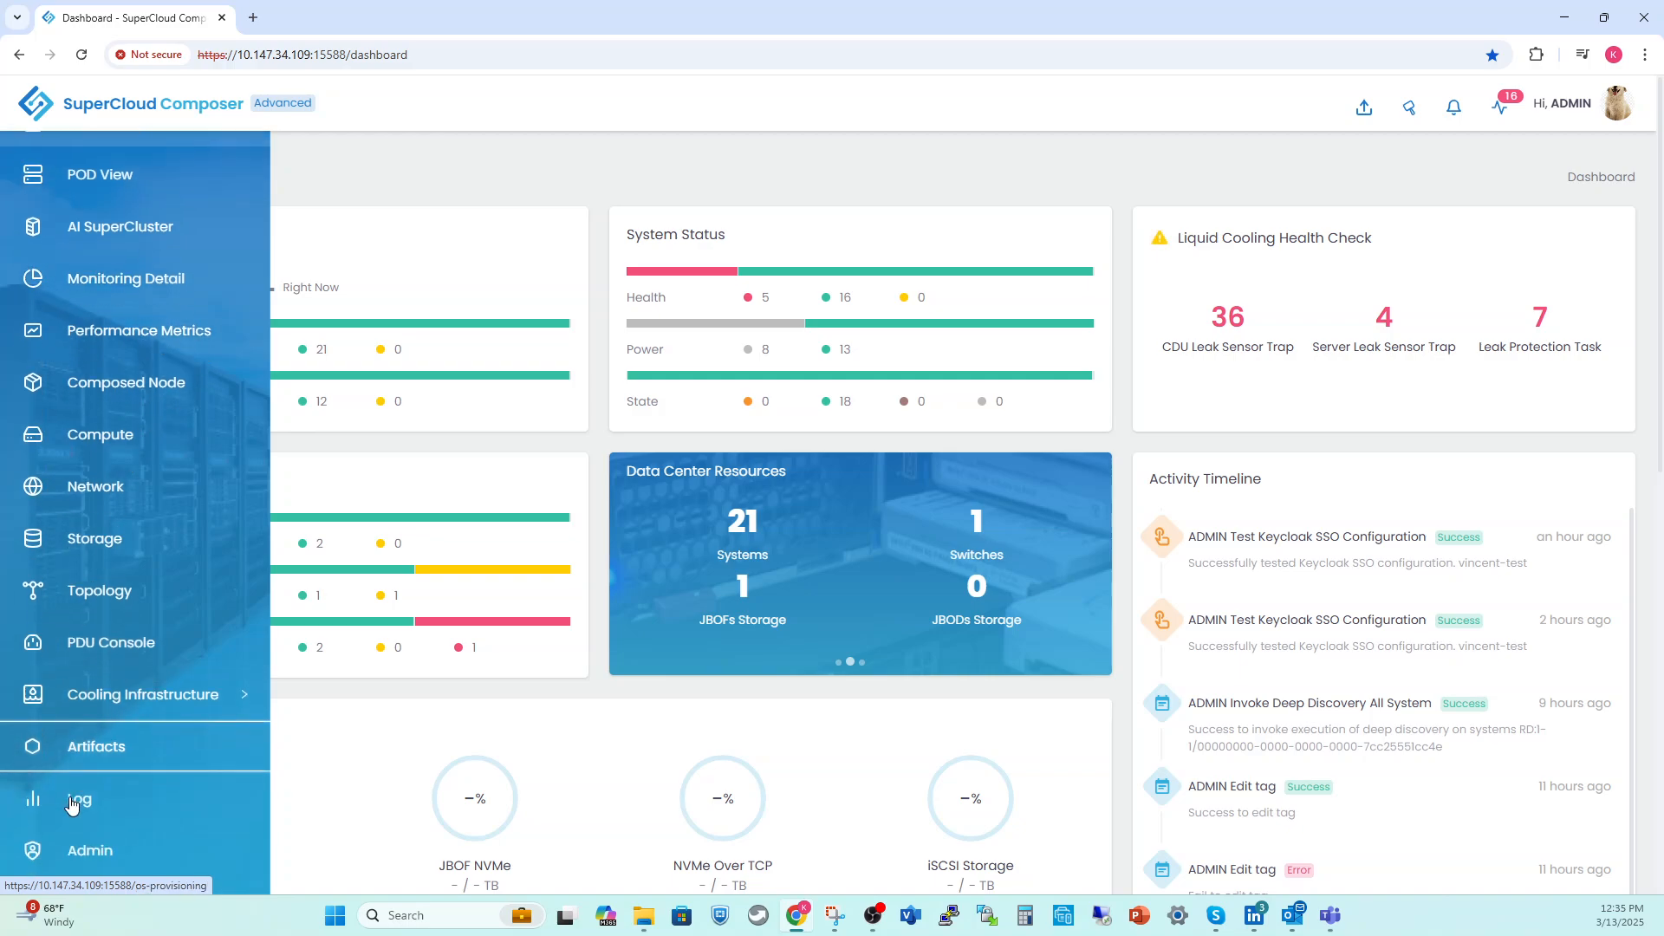
{"action": "left_click", "coordinate": [80, 852]}
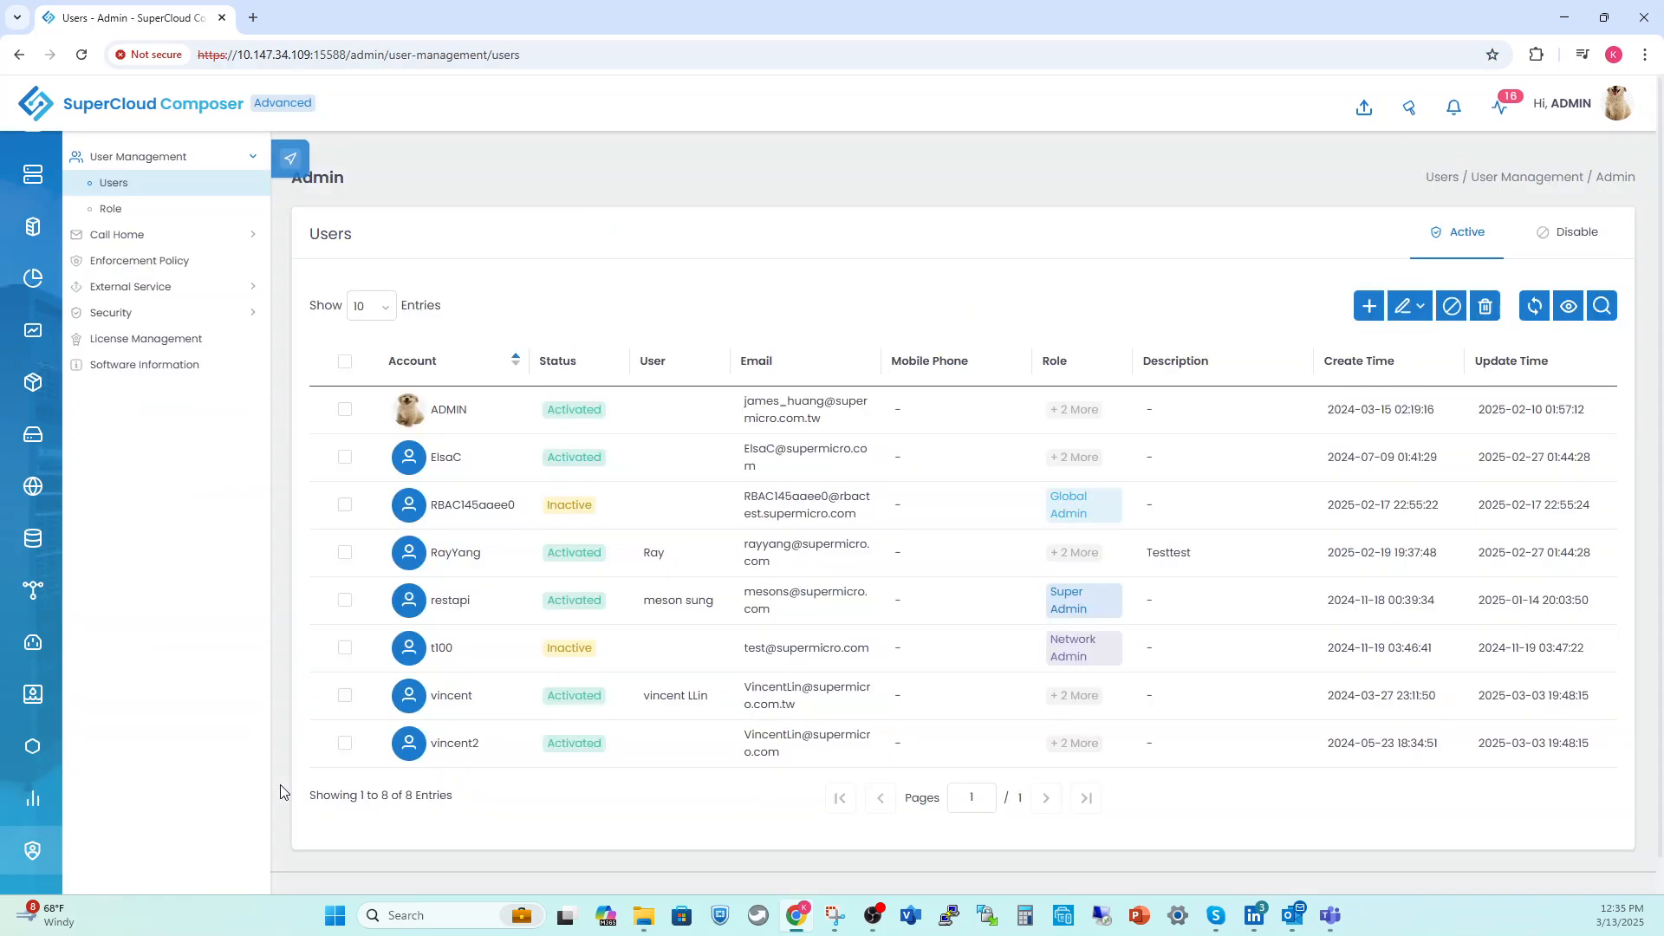
{"action": "mouse_move", "coordinate": [26, 278]}
{"action": "left_click_drag", "start_coordinate": [282, 144], "coordinate": [246, 821]}
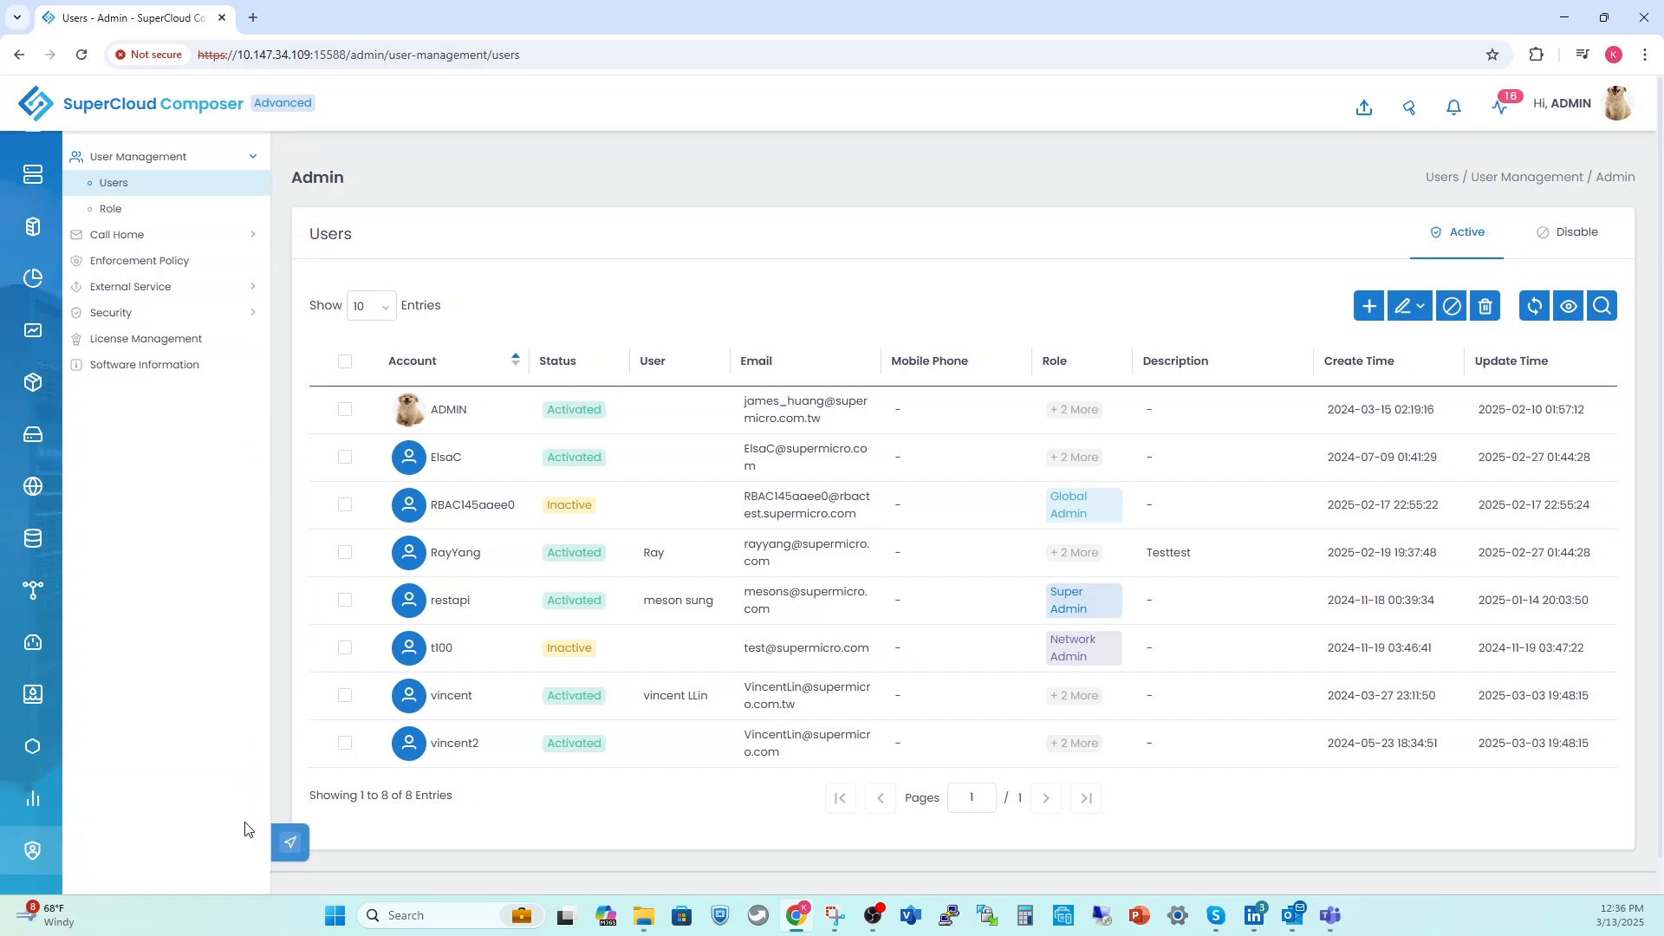
Open the Keycloak SSO configuration list under the identity providers in the Admin security settings
{"action": "left_click", "coordinate": [132, 319]}
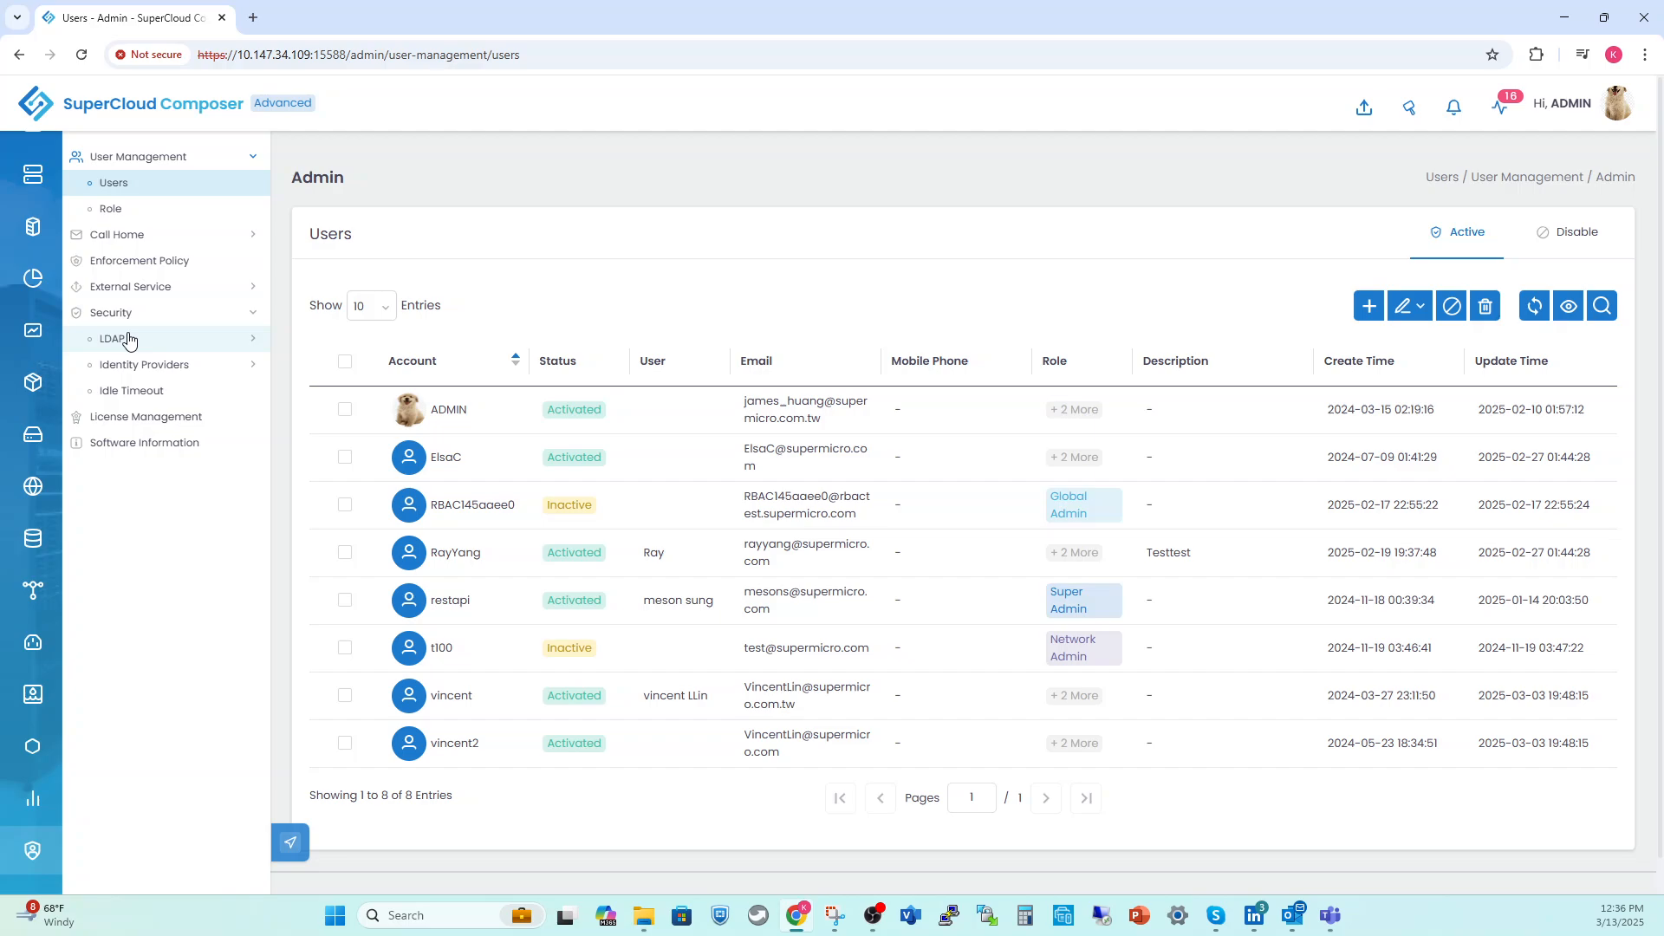
{"action": "left_click", "coordinate": [128, 338]}
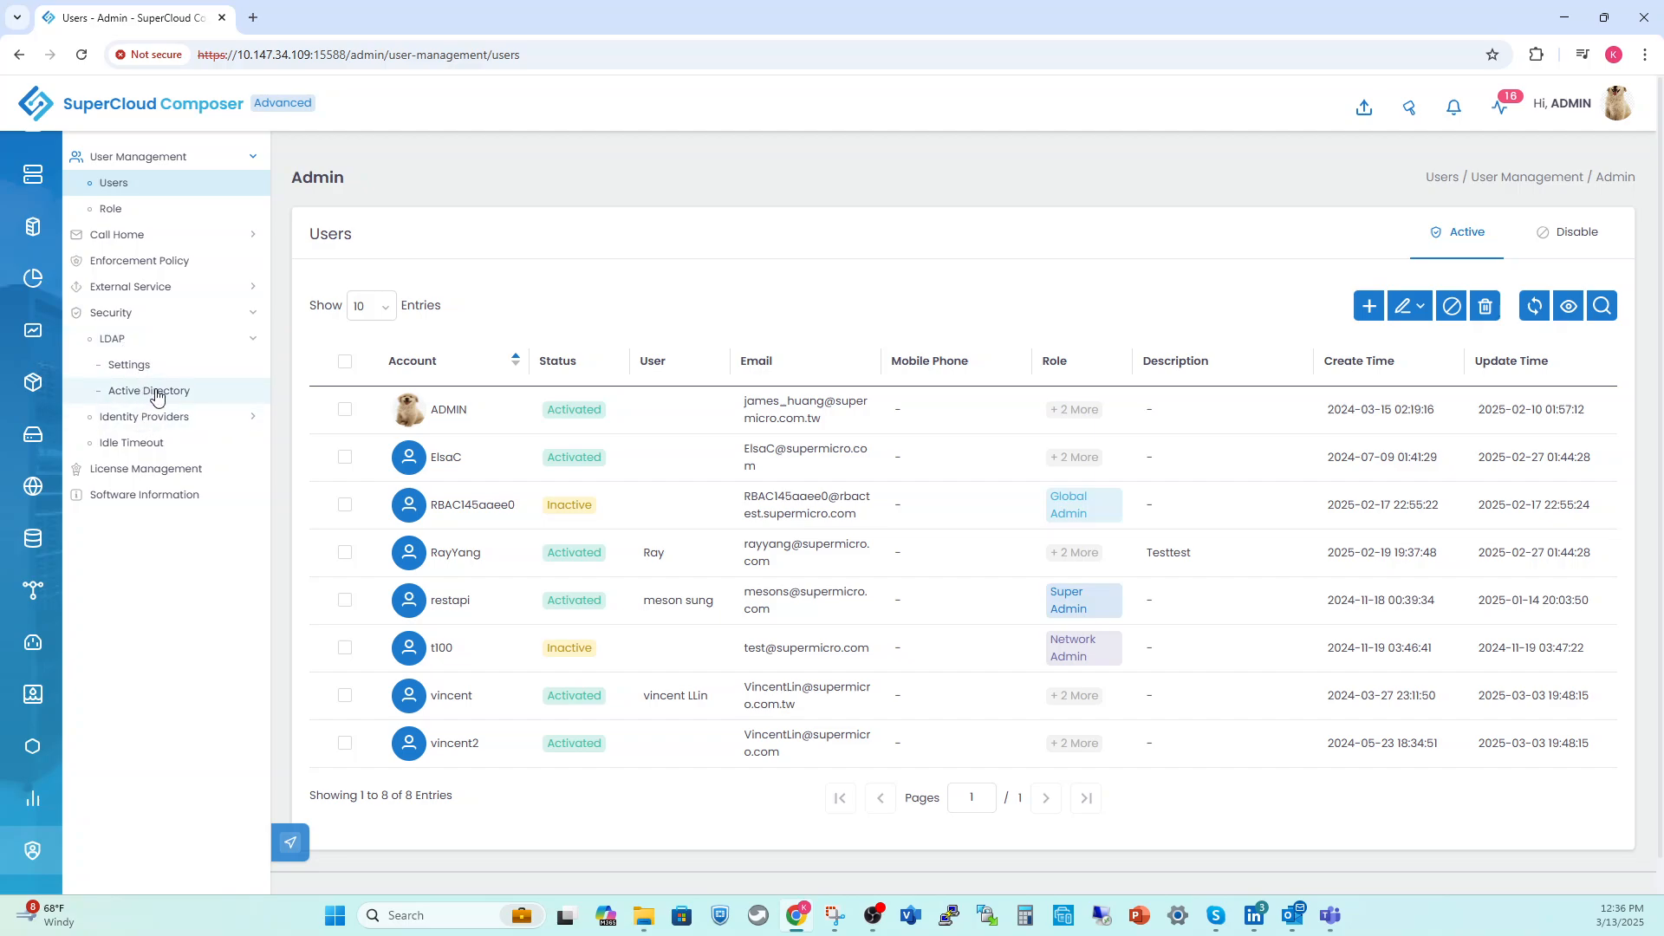
{"action": "left_click", "coordinate": [141, 423]}
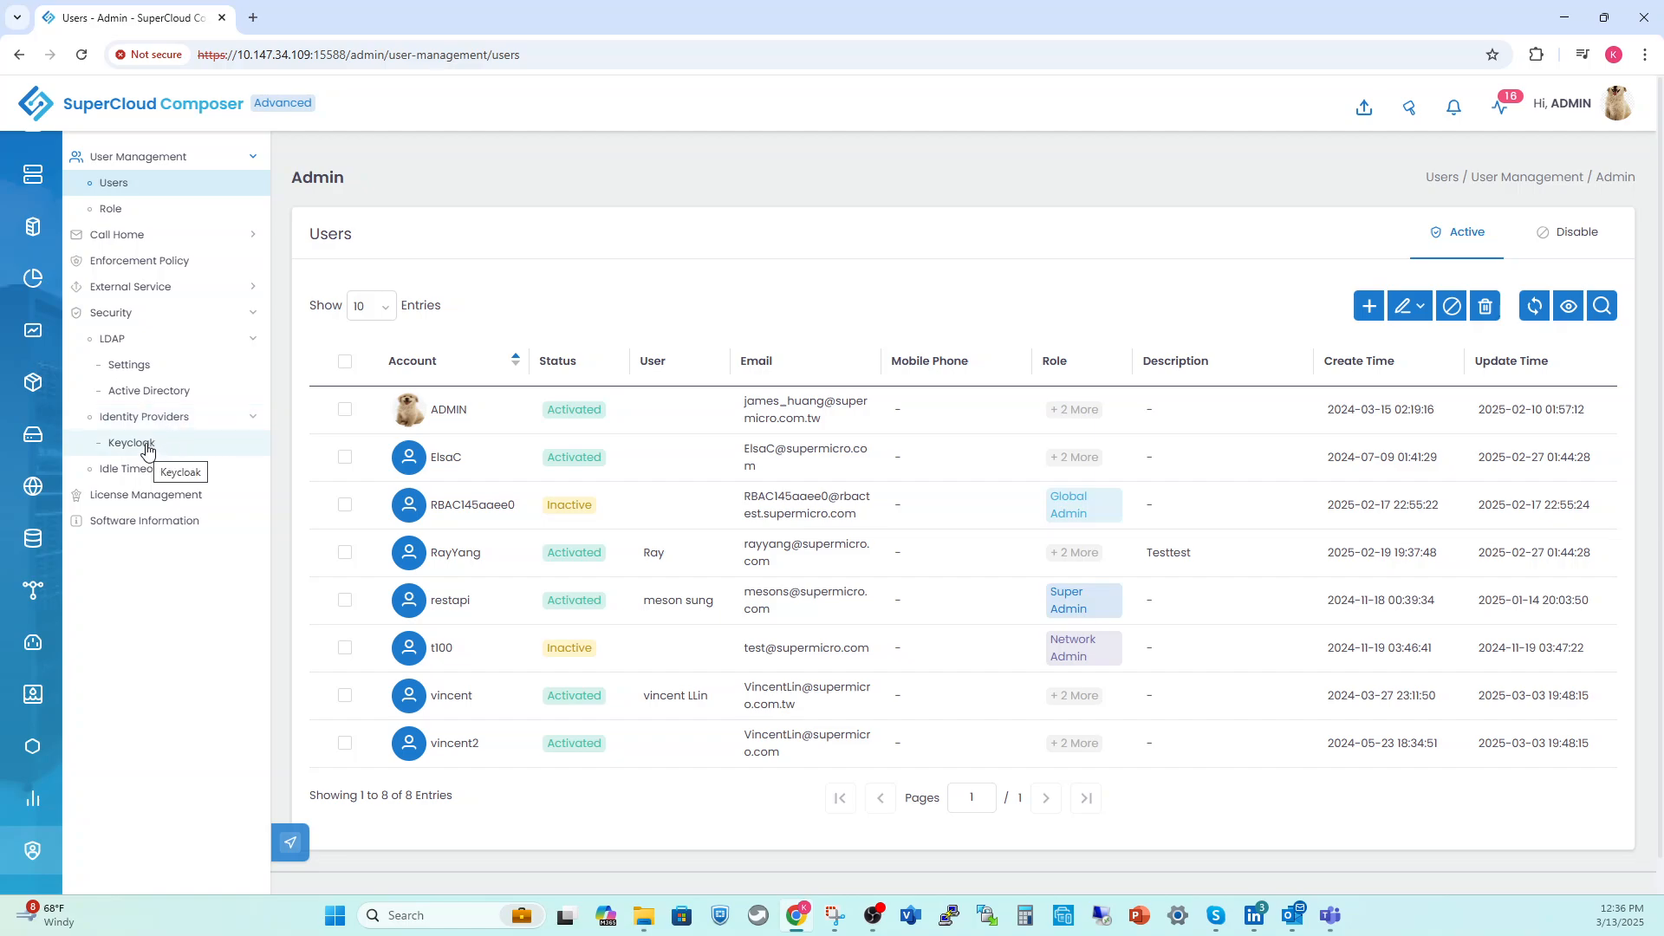
{"action": "left_click", "coordinate": [147, 447]}
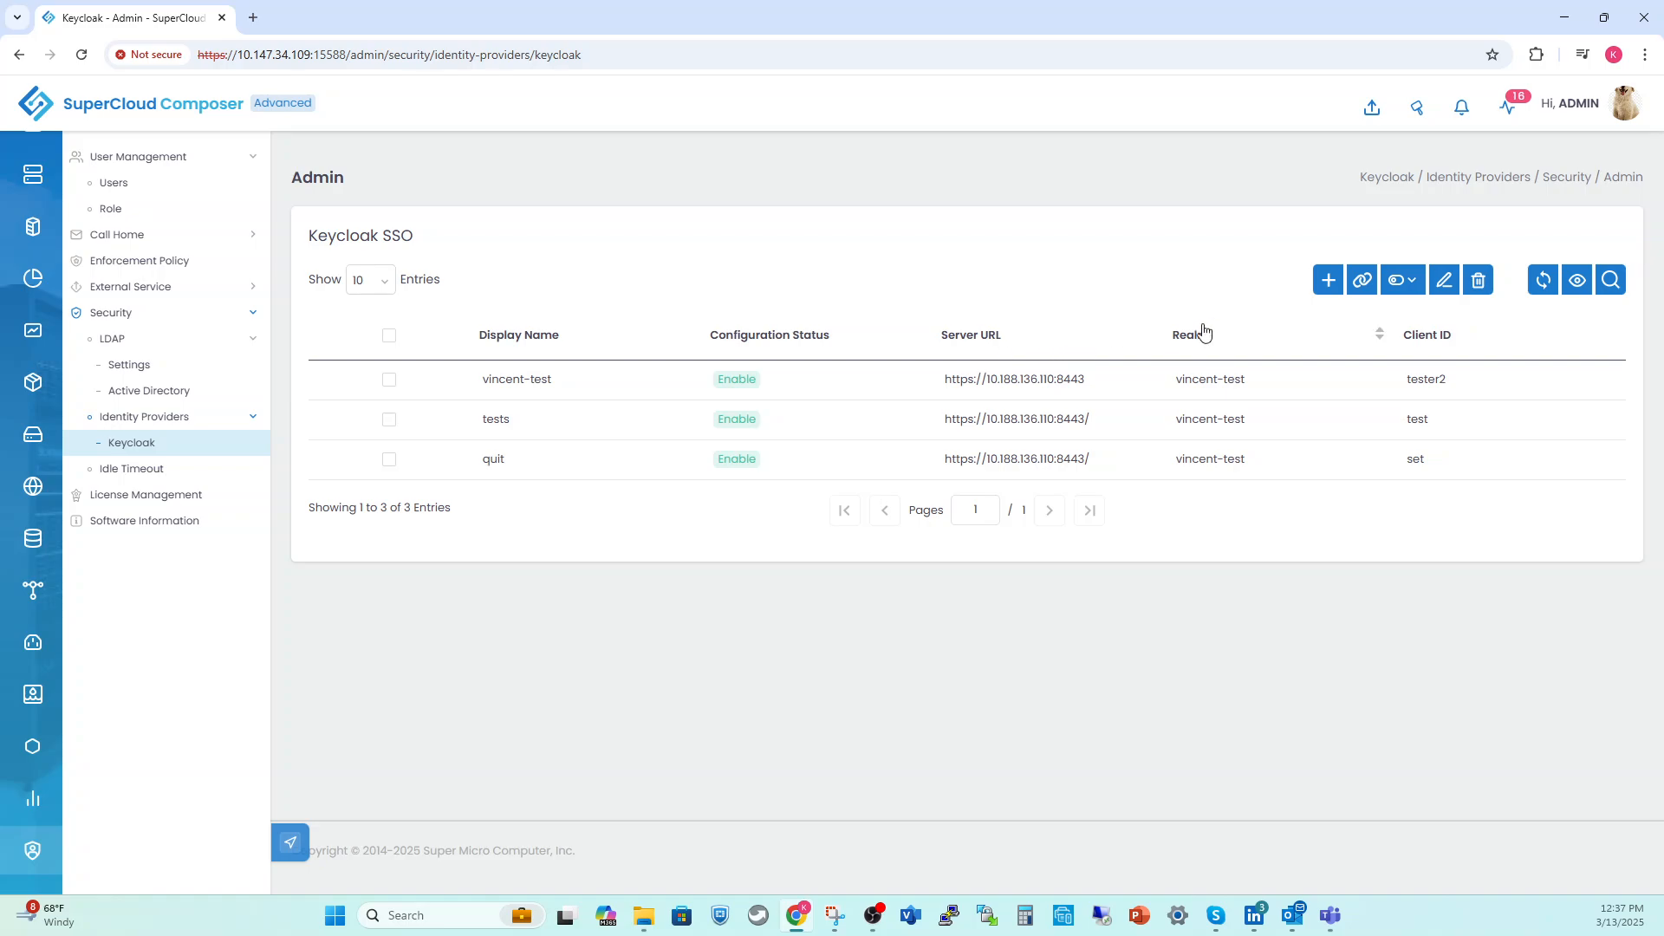
Examine the required fields and status options for creating a Keycloak SSO configuration, and close the form without saving
{"action": "left_click", "coordinate": [1328, 279]}
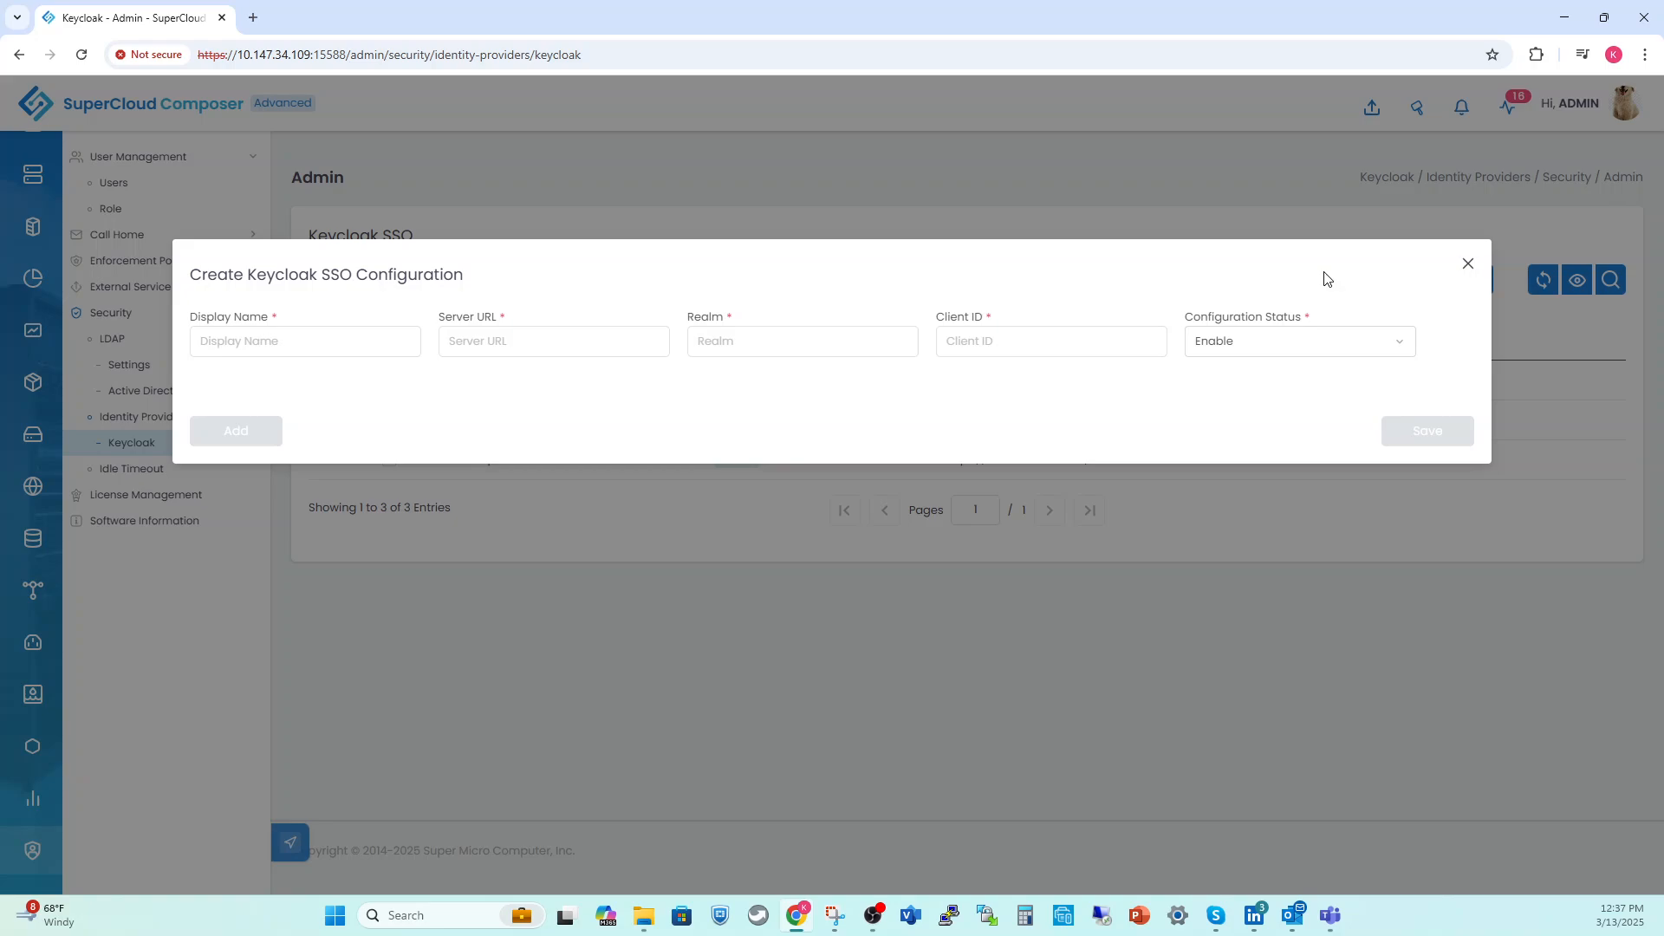
{"action": "left_click", "coordinate": [255, 347]}
{"action": "left_click", "coordinate": [493, 333]}
{"action": "left_click", "coordinate": [696, 341]}
{"action": "left_click", "coordinate": [1006, 353]}
{"action": "left_click", "coordinate": [1263, 336]}
{"action": "left_click", "coordinate": [1250, 347]}
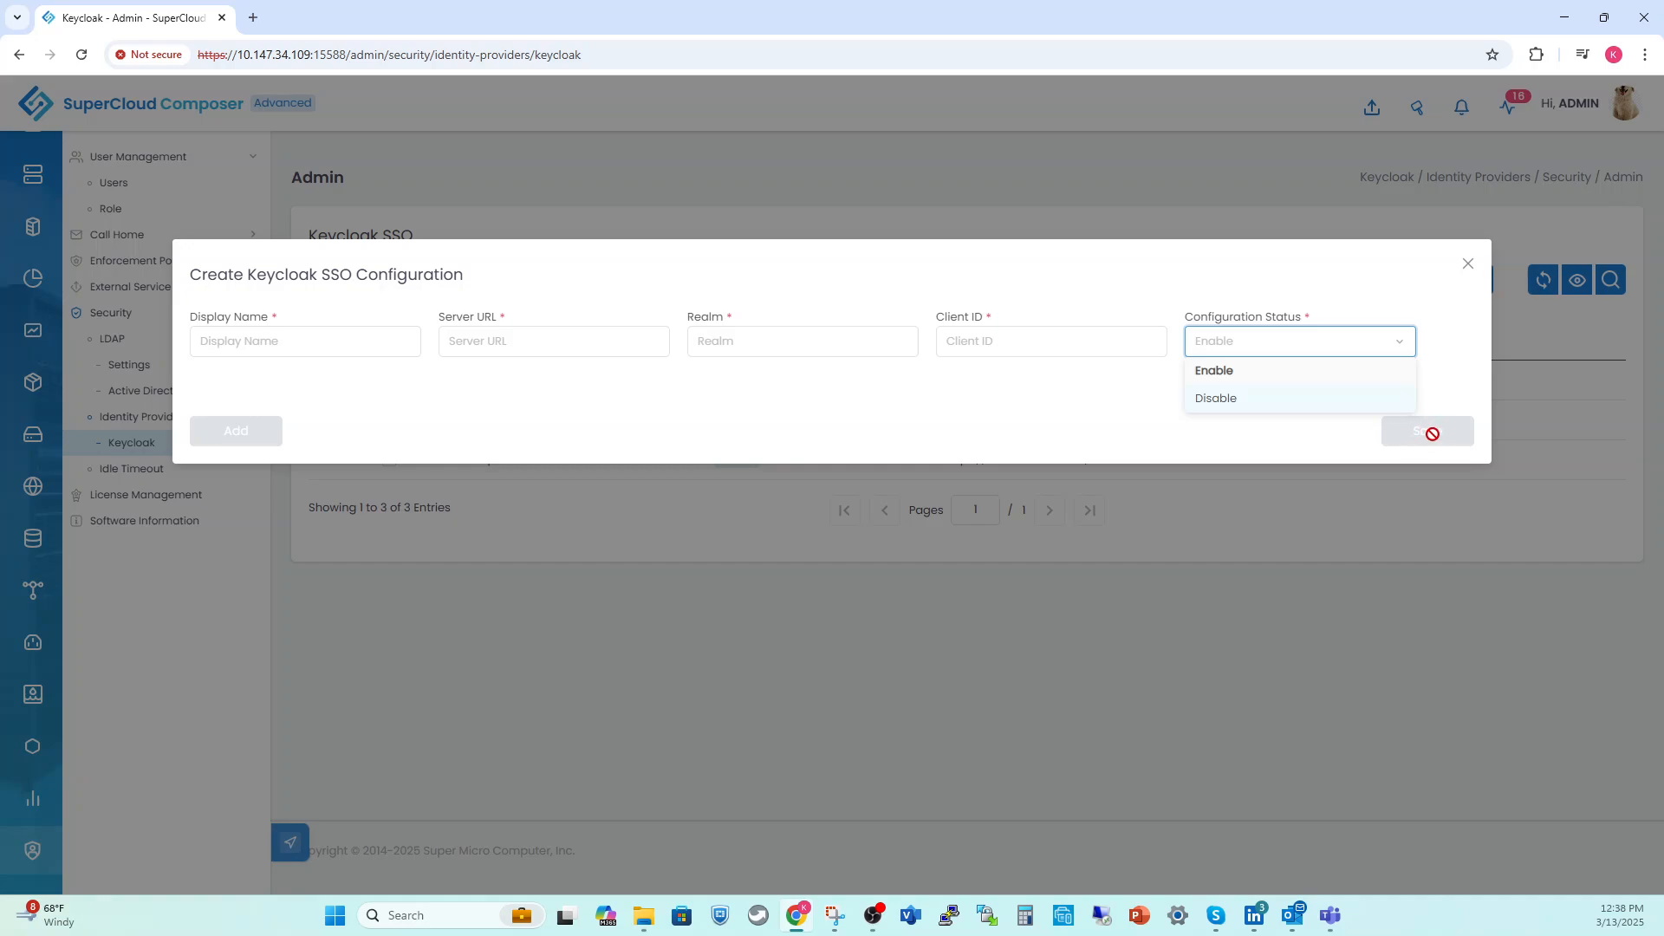
{"action": "left_click", "coordinate": [1469, 265]}
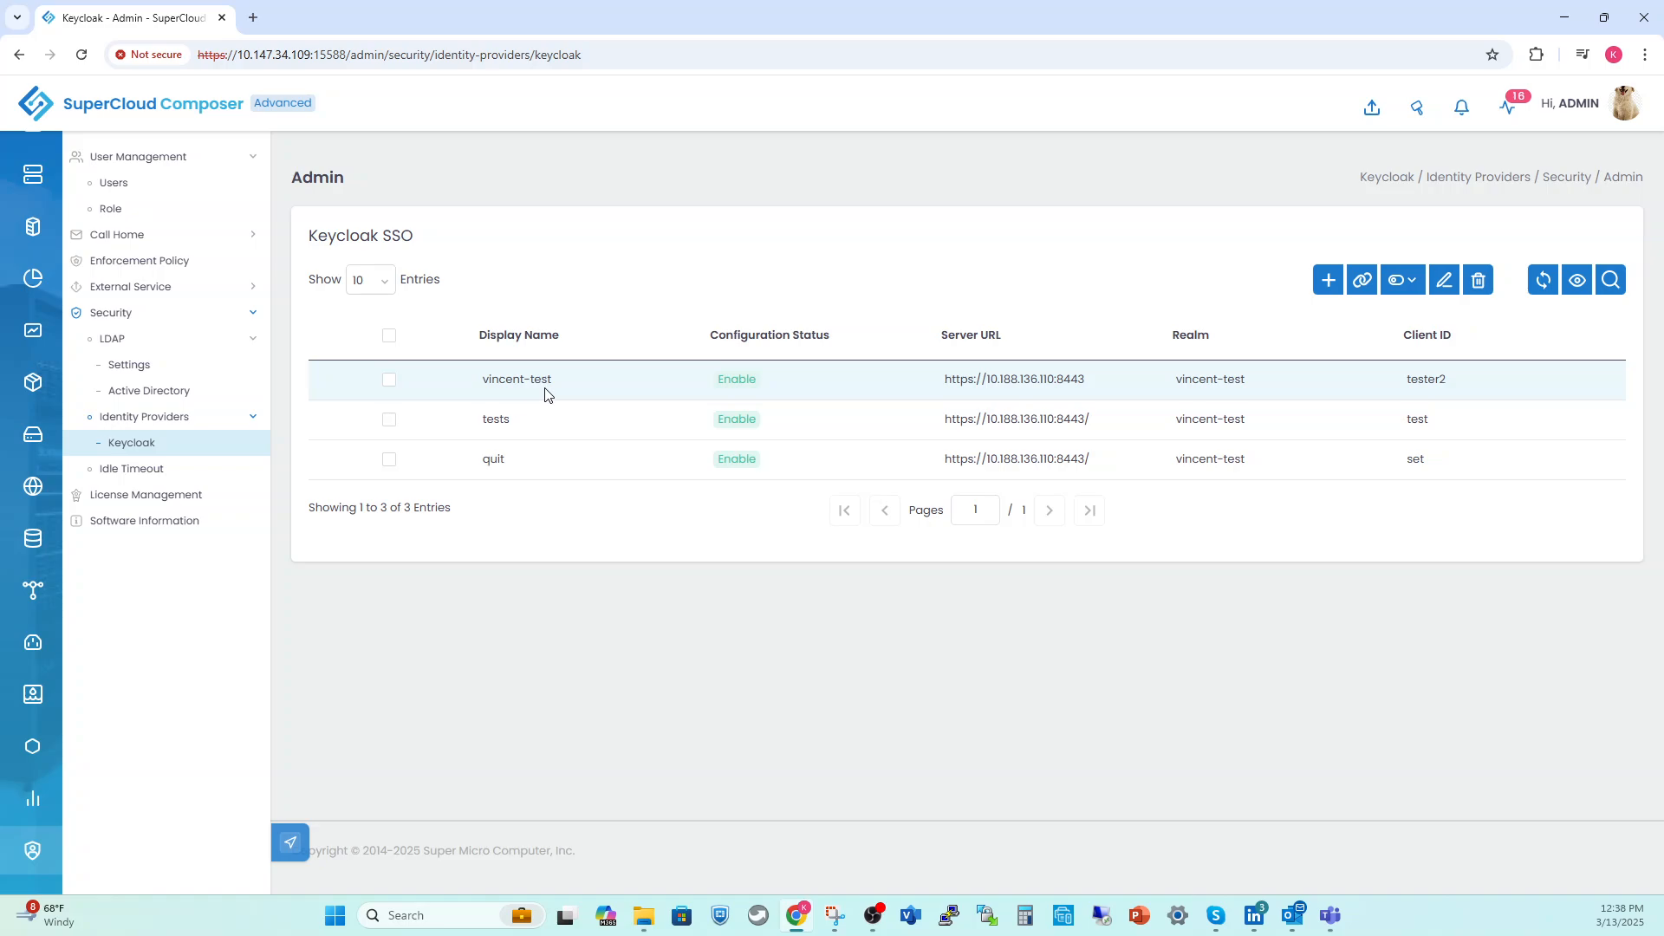
Run a test of the vincent-test Keycloak SSO configuration and close its execution result
{"action": "left_click", "coordinate": [390, 382]}
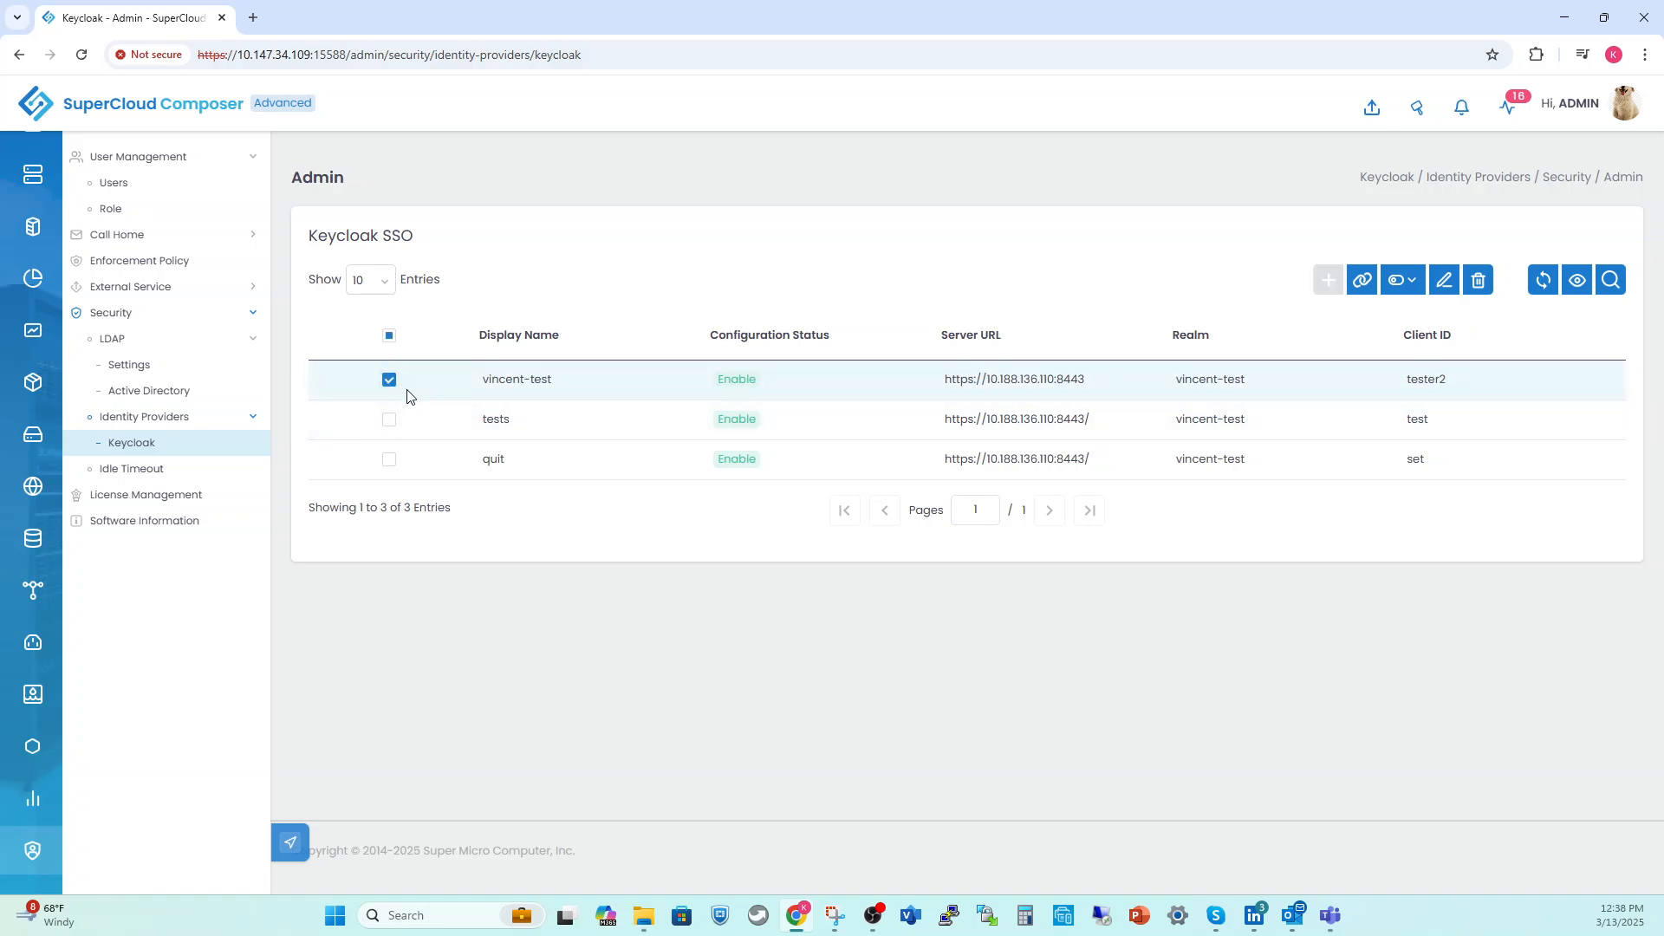
{"action": "left_click", "coordinate": [1357, 283]}
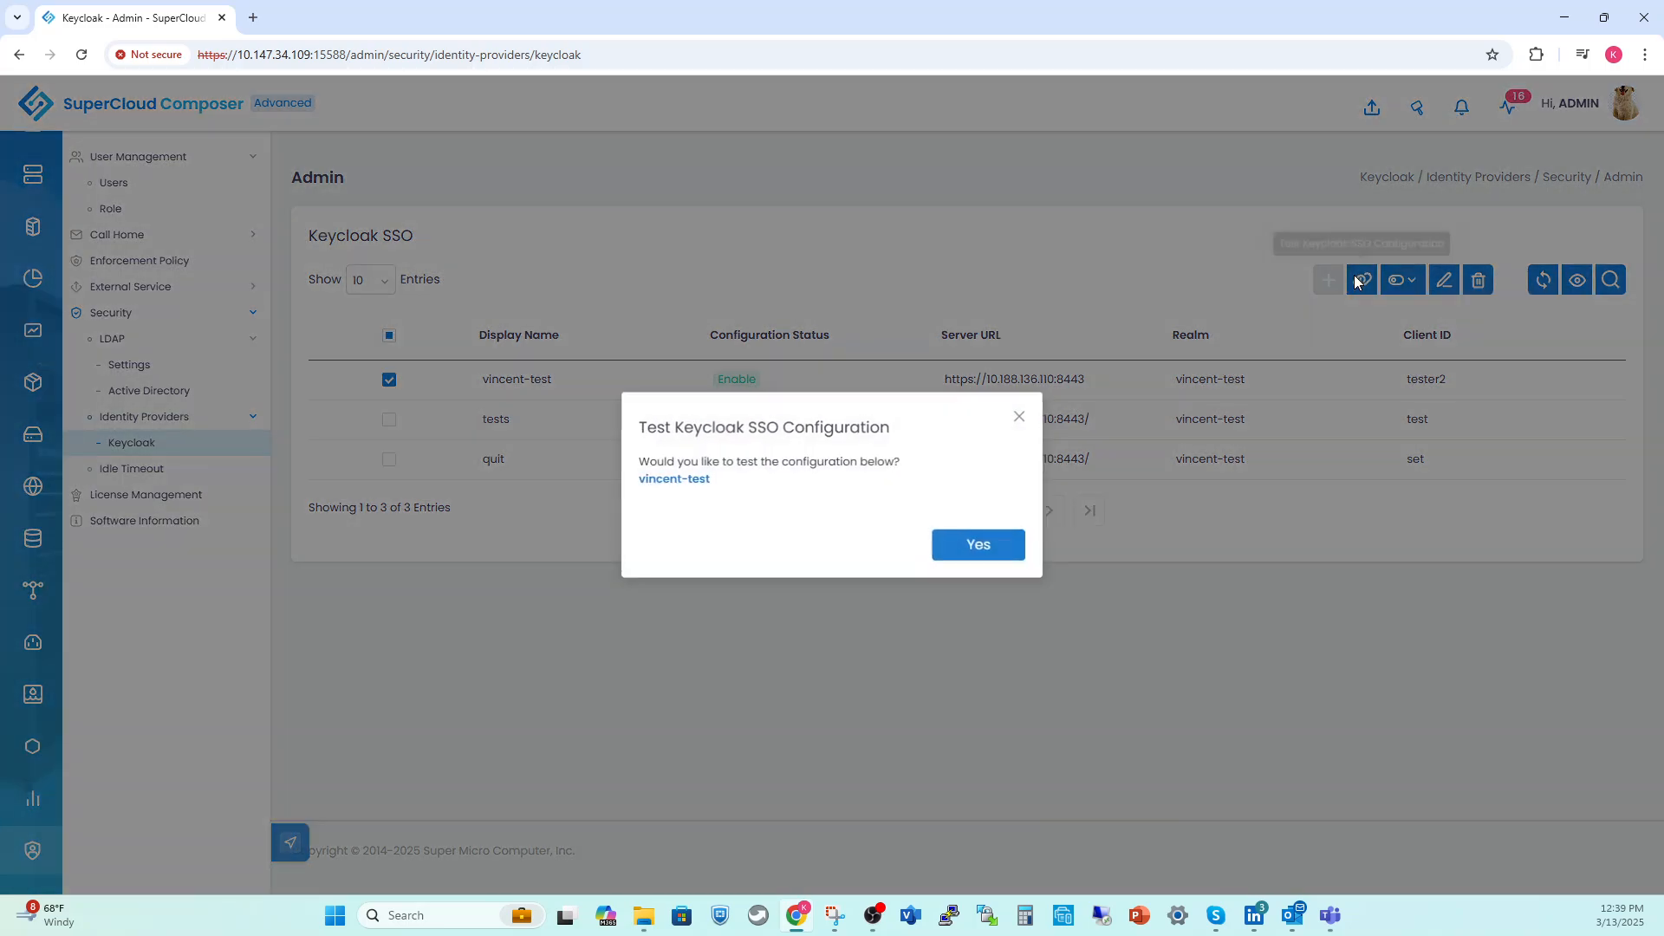
{"action": "left_click", "coordinate": [992, 544]}
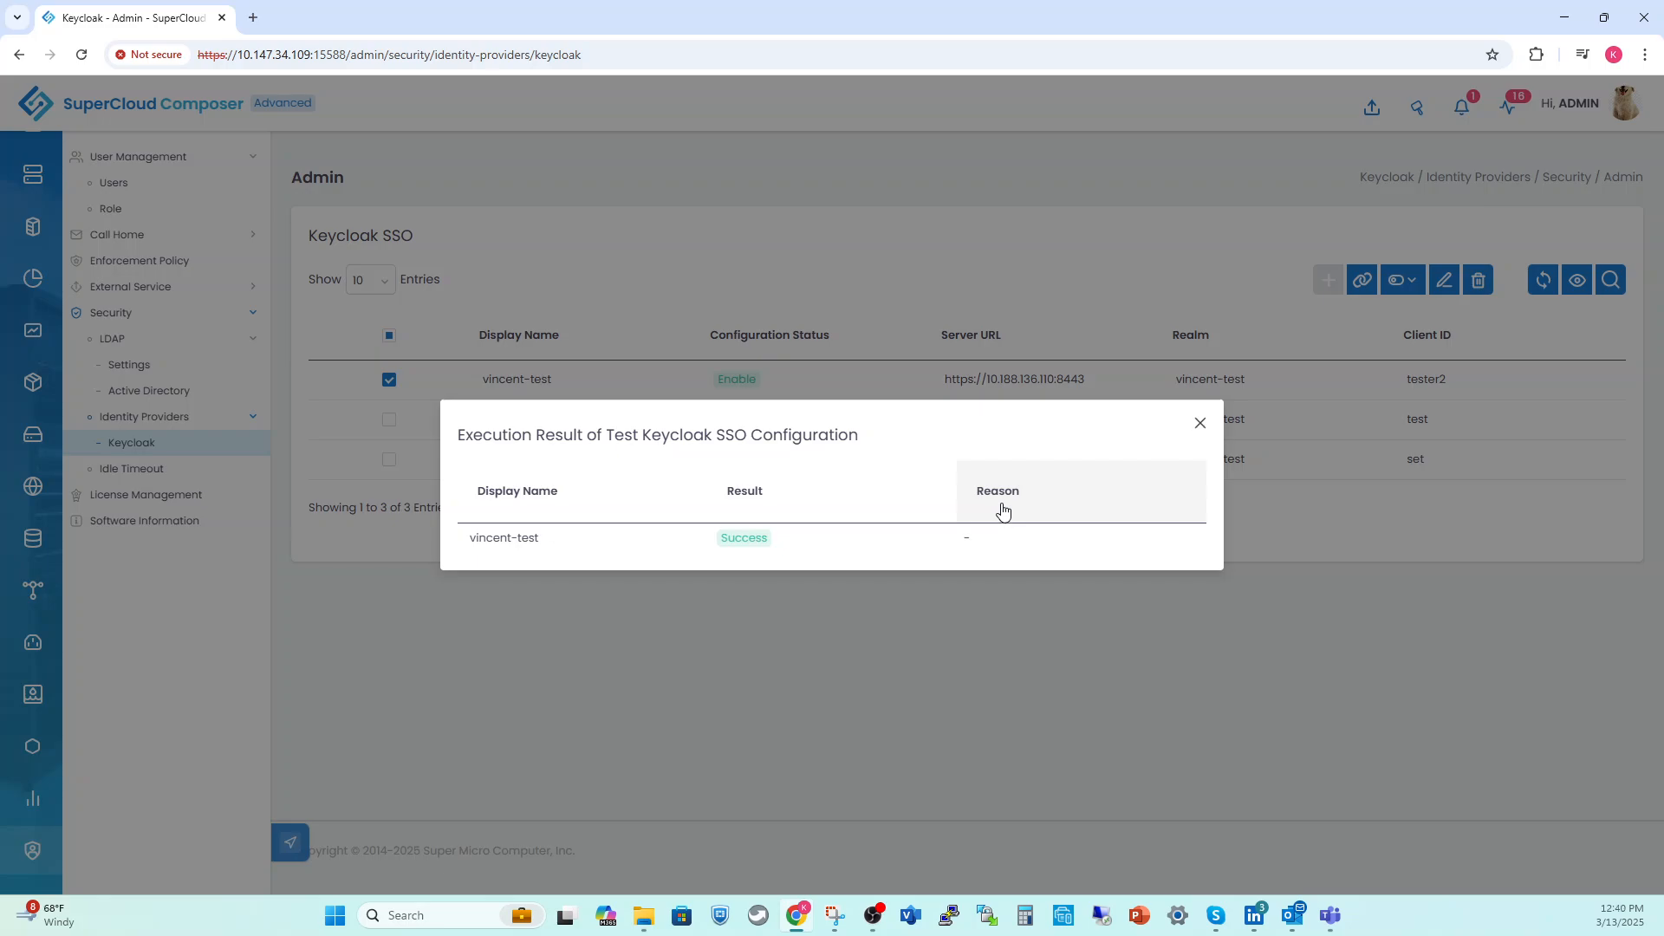
{"action": "left_click", "coordinate": [1201, 425]}
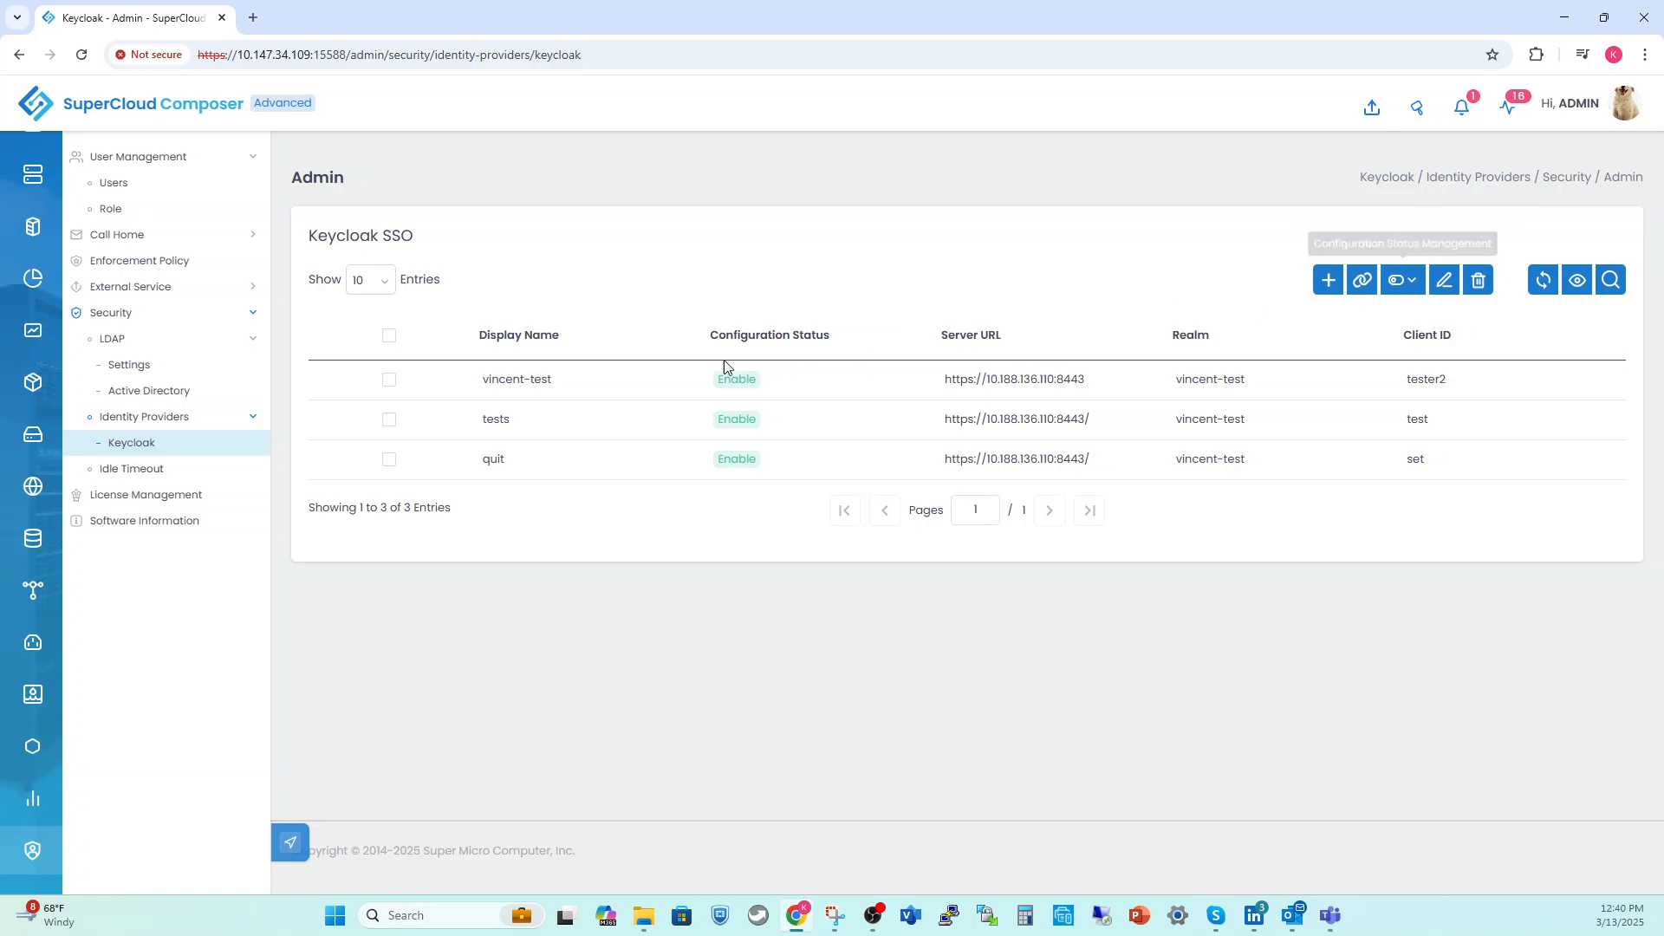
Review the status and deletion options for the vincent-test configuration, cancelling the deletion
{"action": "left_click", "coordinate": [388, 379]}
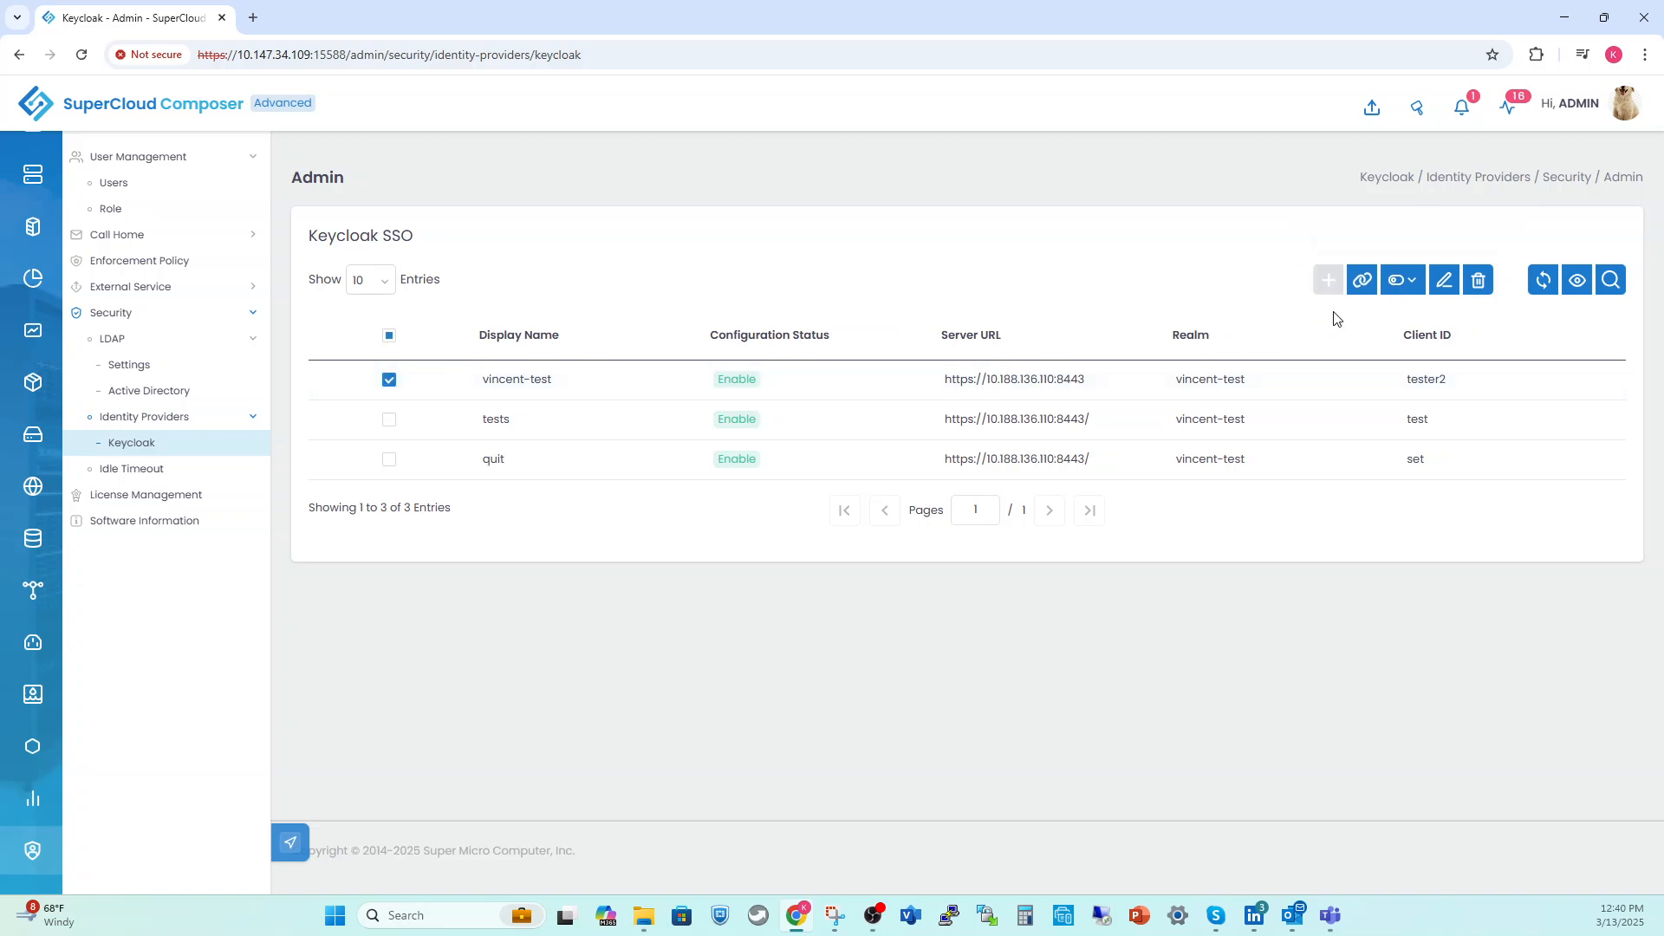
{"action": "left_click", "coordinate": [1402, 287]}
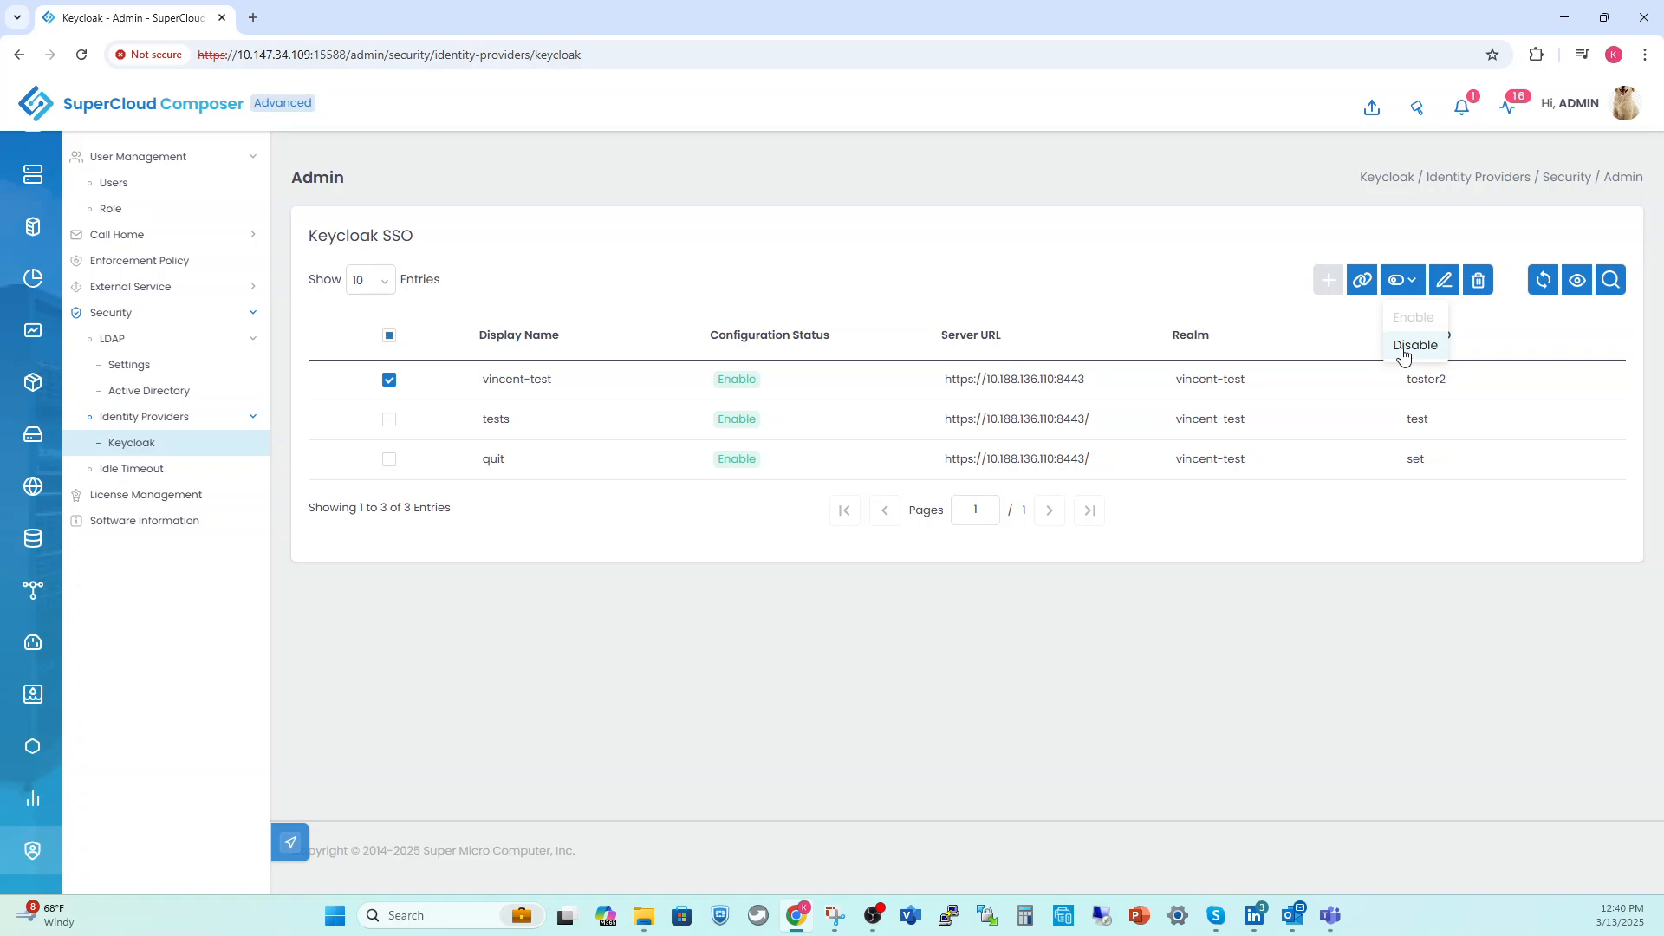
{"action": "left_click", "coordinate": [1479, 280]}
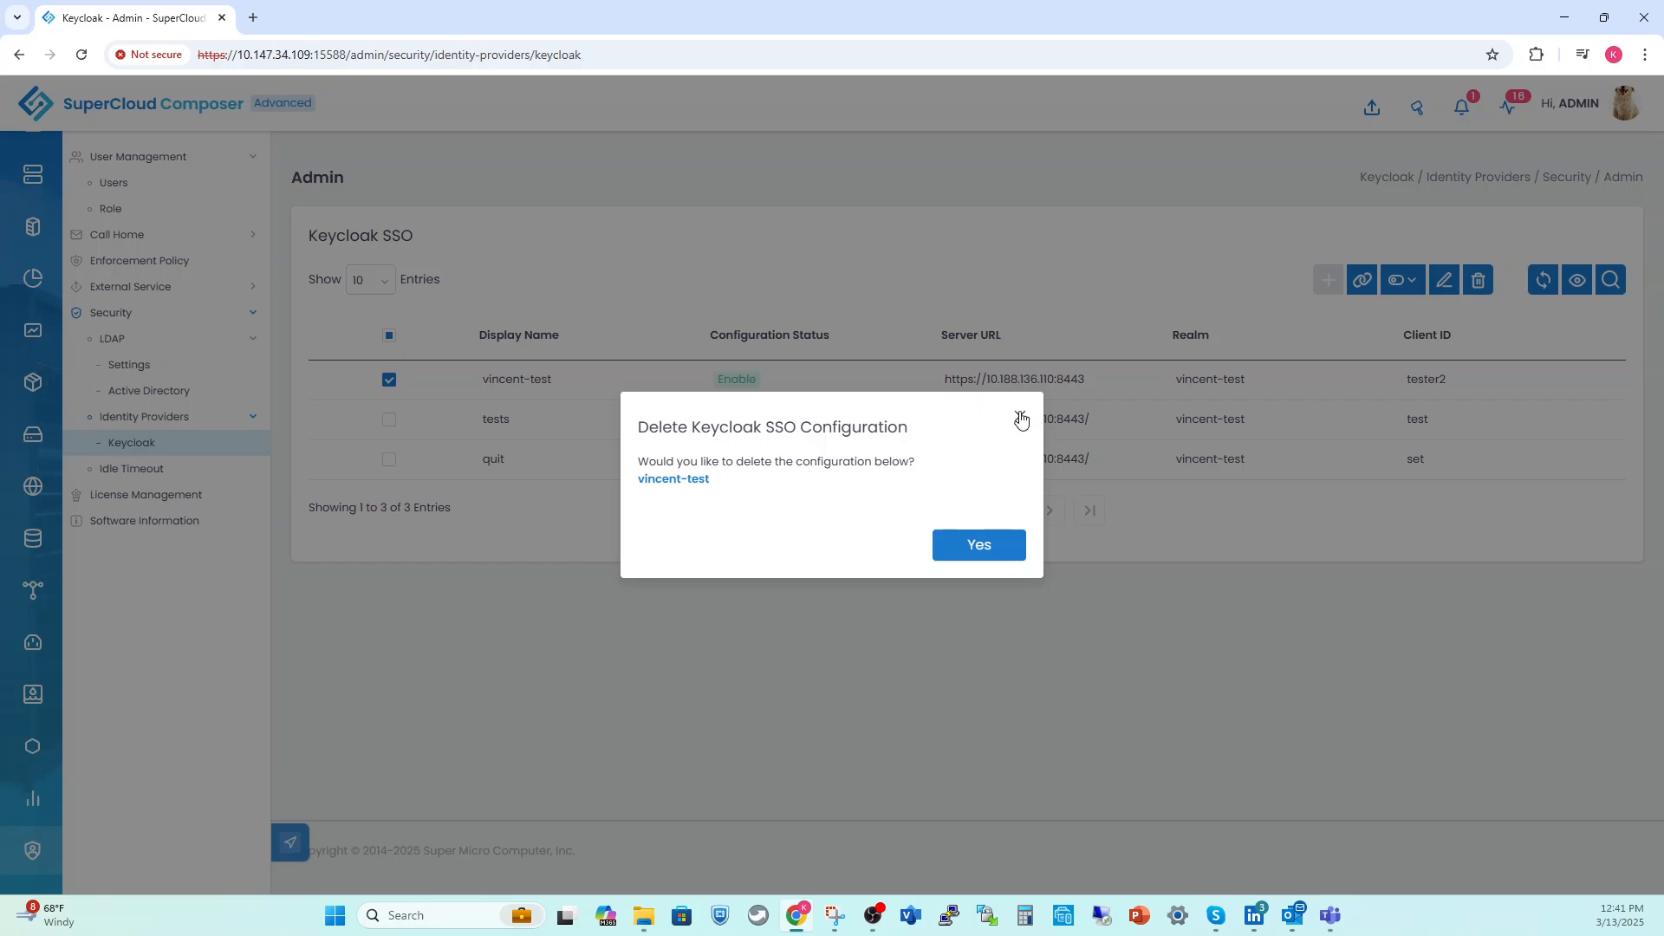
{"action": "left_click", "coordinate": [1020, 418]}
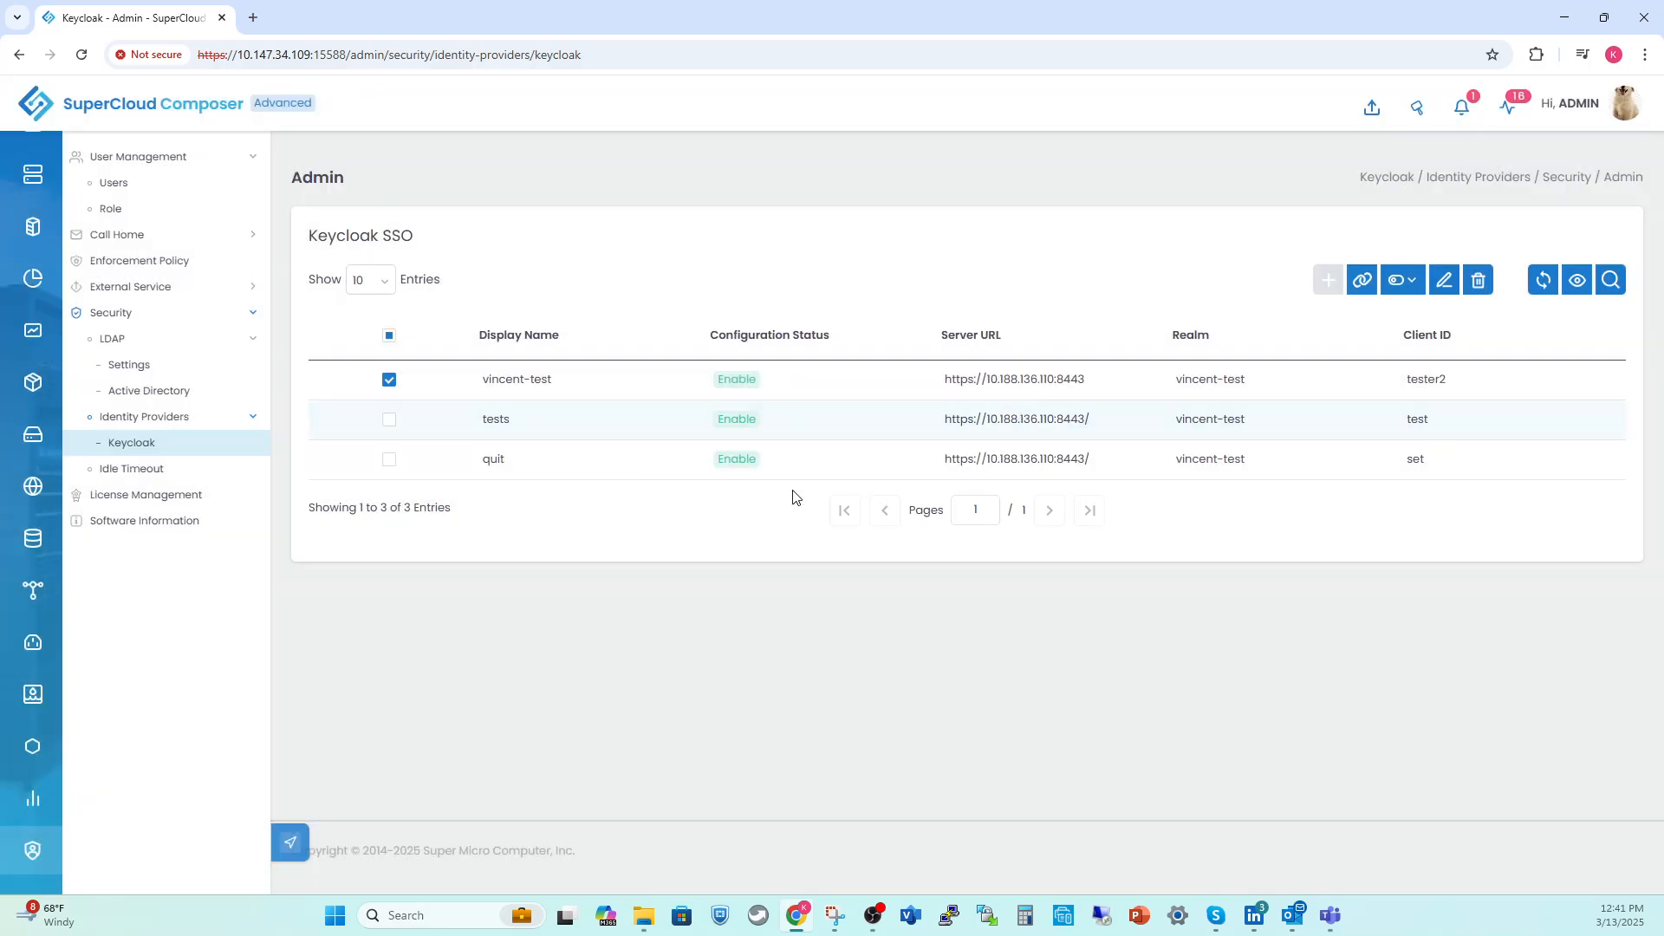
Reload the Keycloak configuration list and review its column visibility options and column search filters
{"action": "left_click", "coordinate": [1543, 280]}
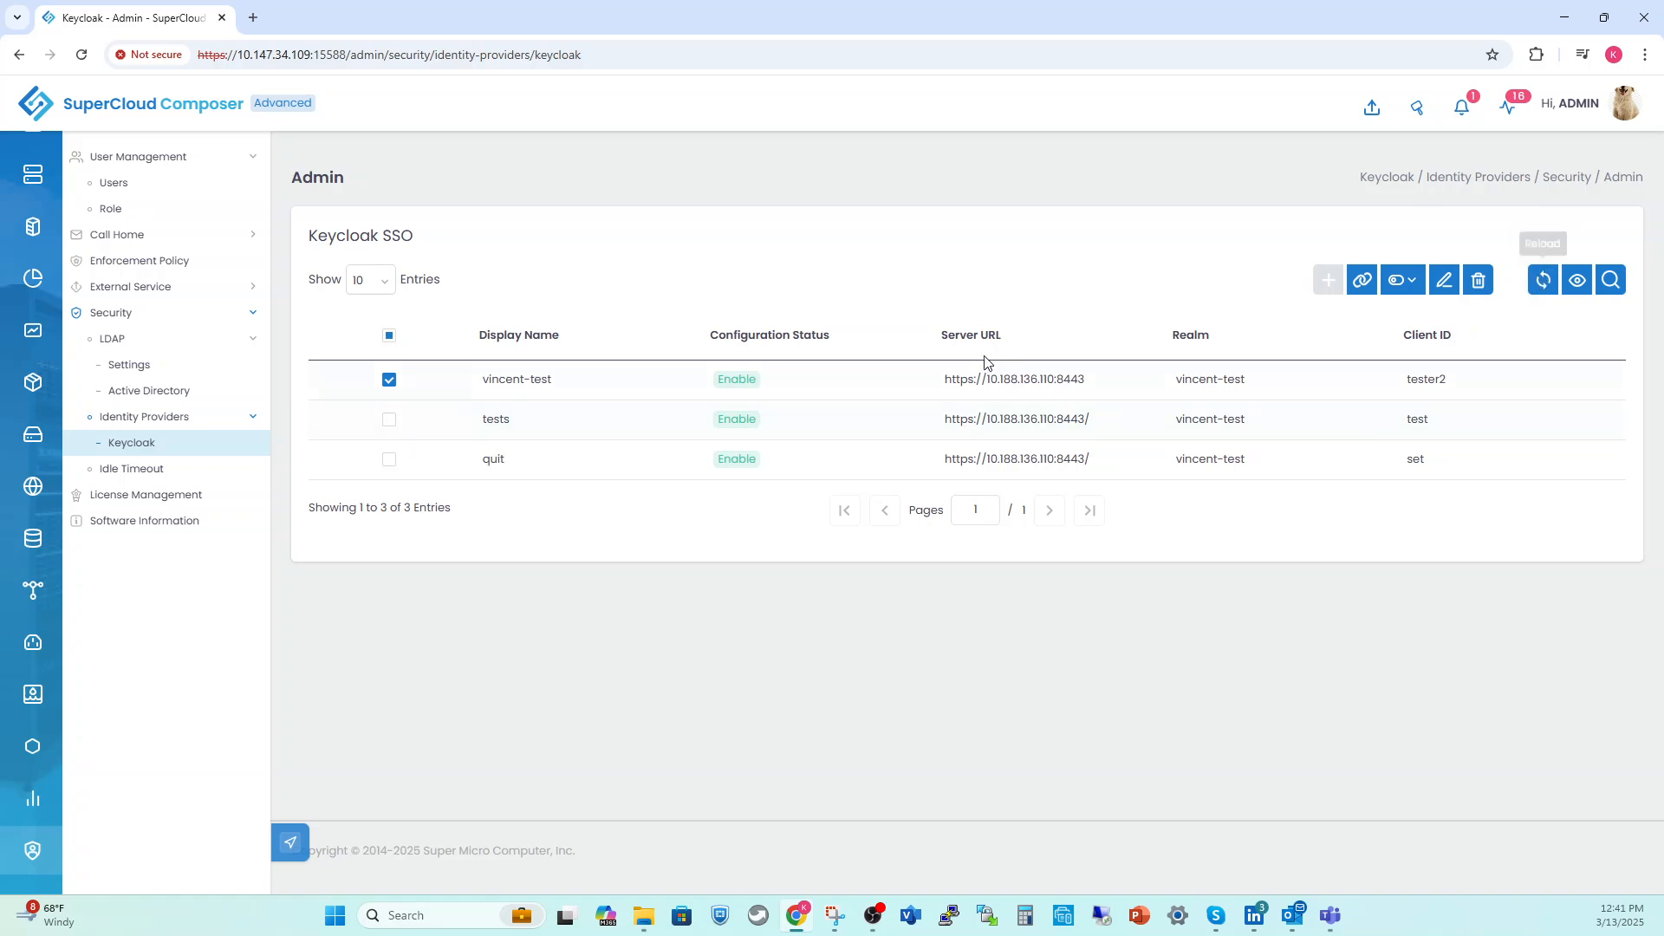
{"action": "left_click", "coordinate": [1576, 286]}
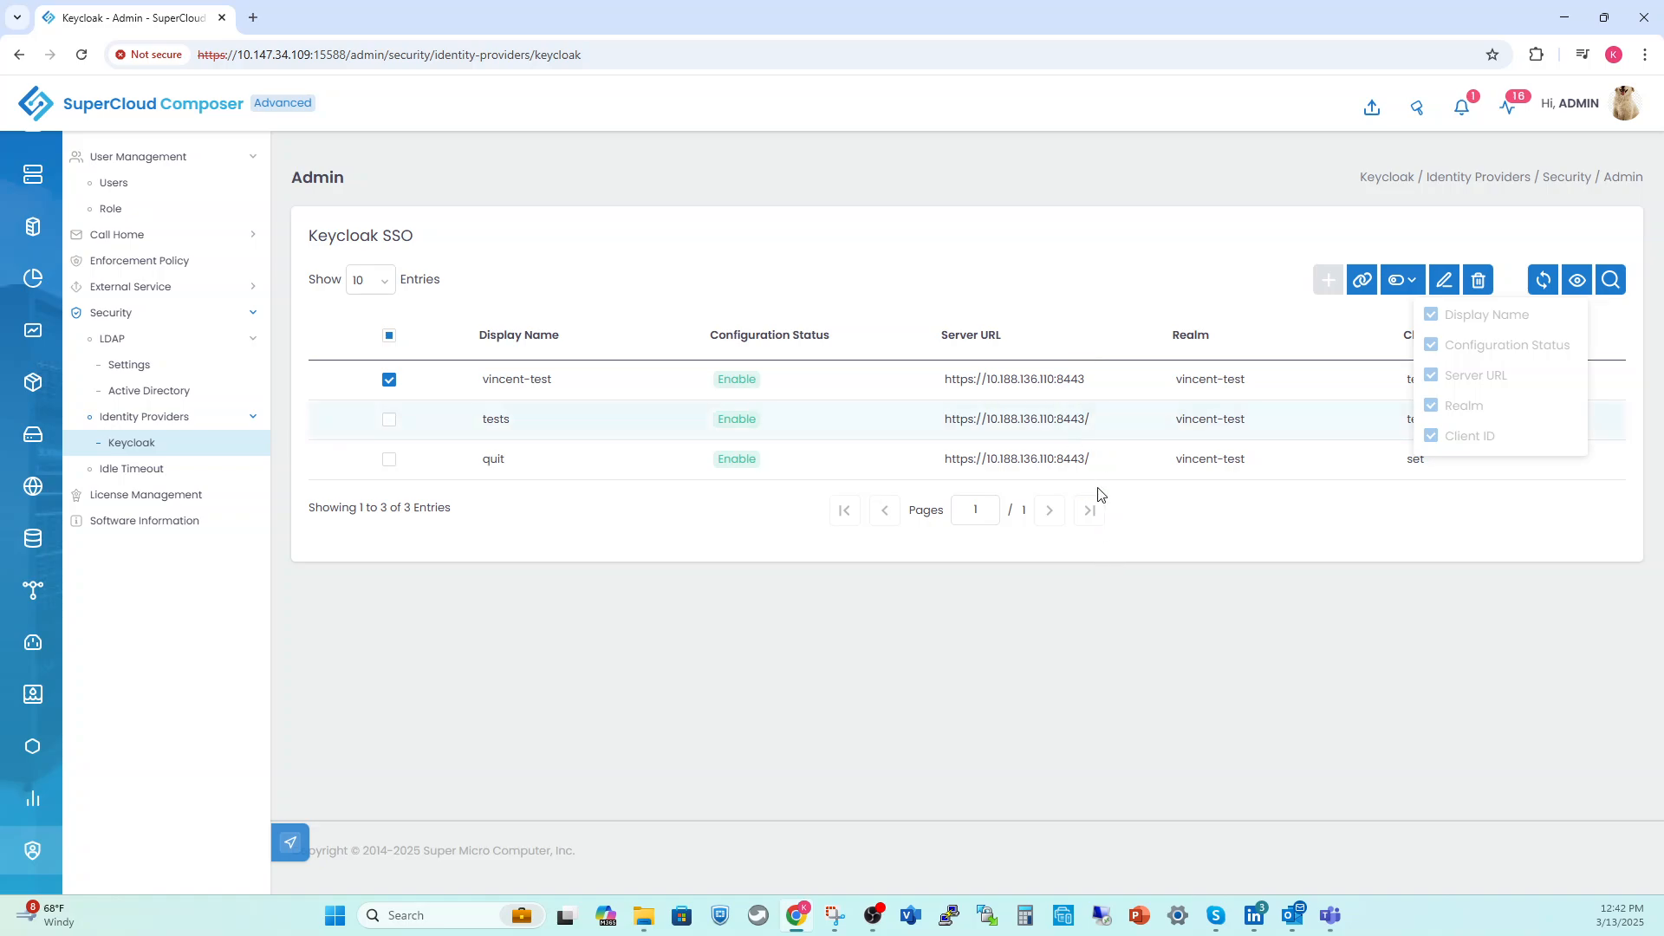
{"action": "left_click", "coordinate": [1611, 280]}
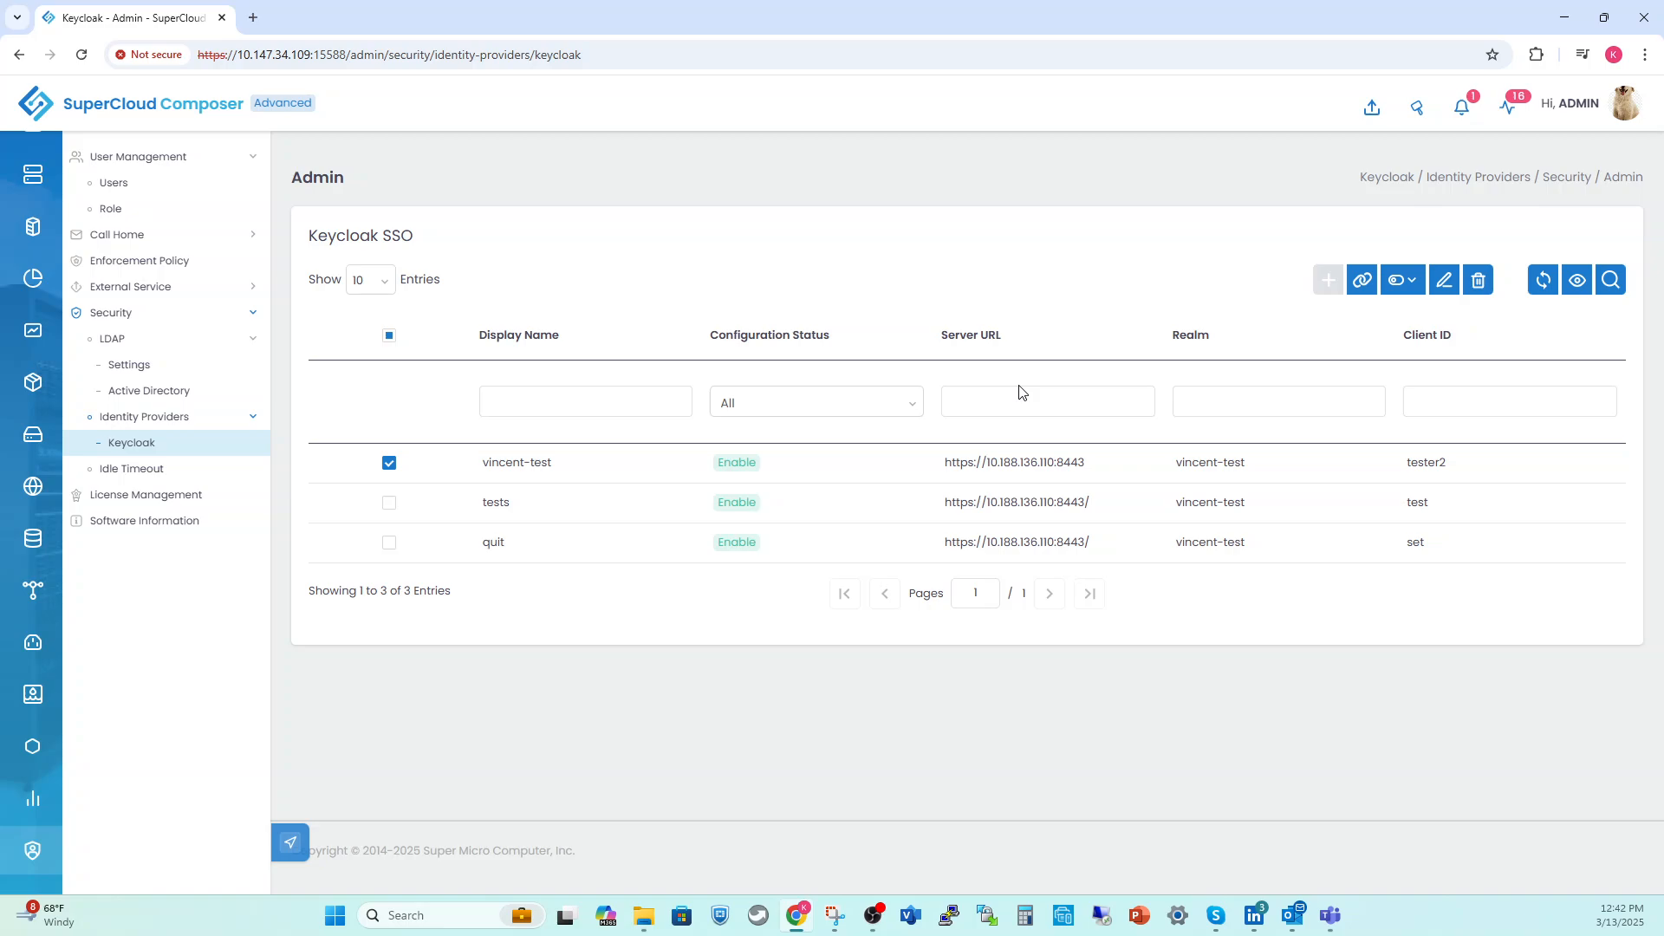
{"action": "left_click", "coordinate": [991, 387]}
Sign out of the ADMIN account and confirm the sign-out
{"action": "left_click", "coordinate": [1625, 106]}
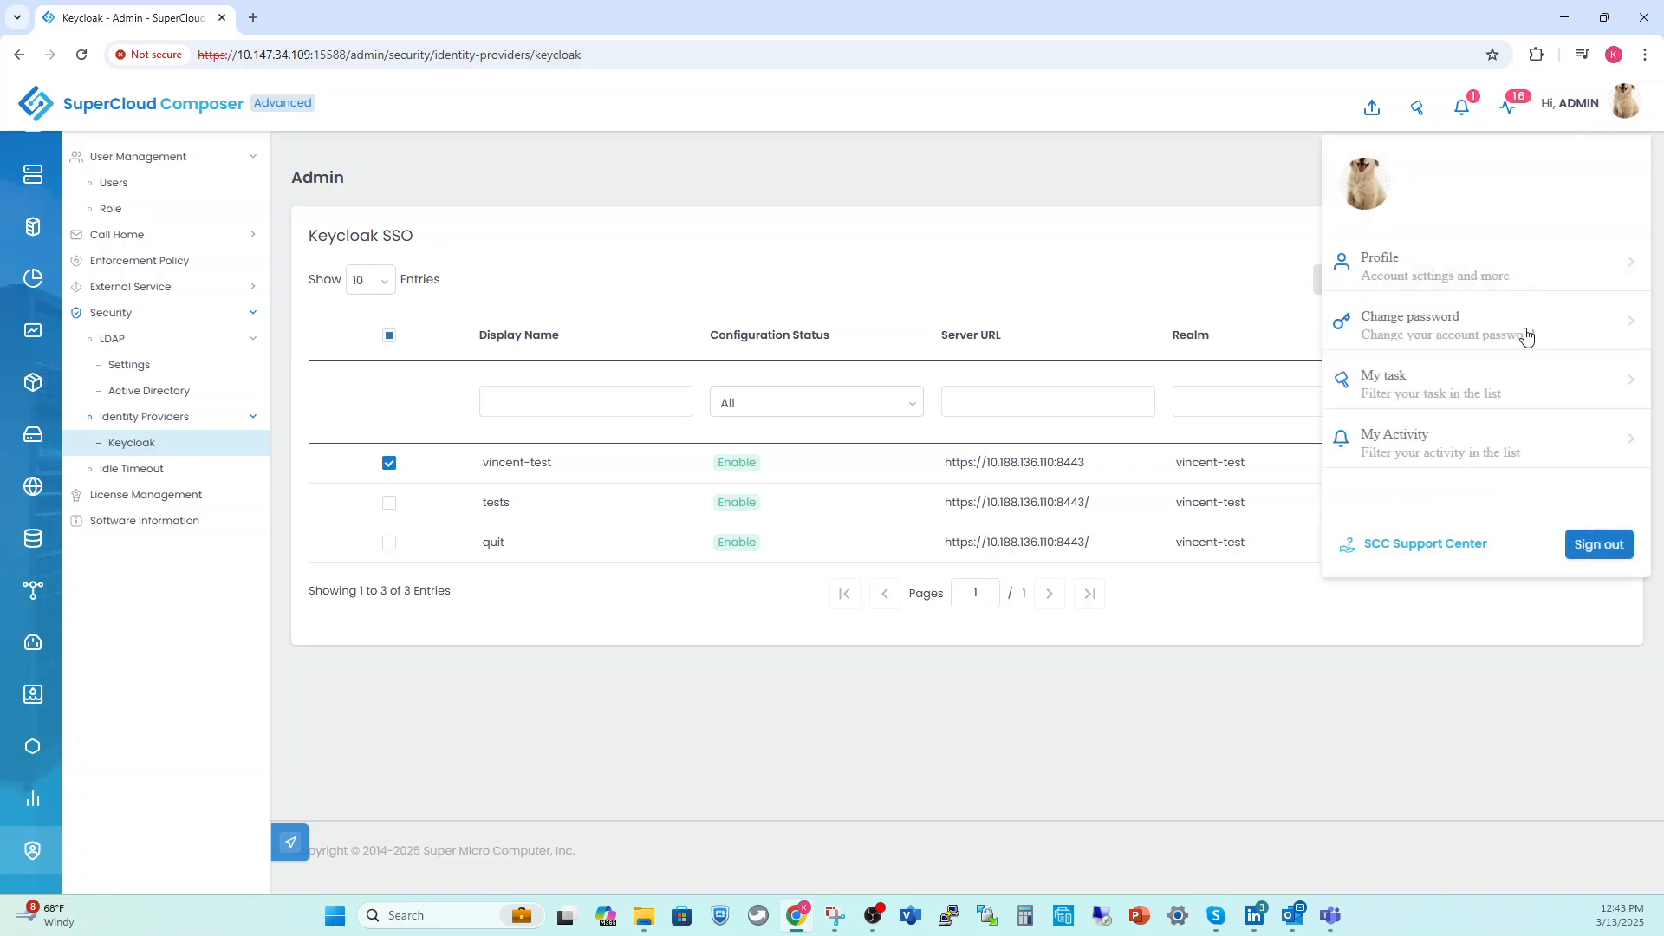
{"action": "left_click", "coordinate": [1602, 544]}
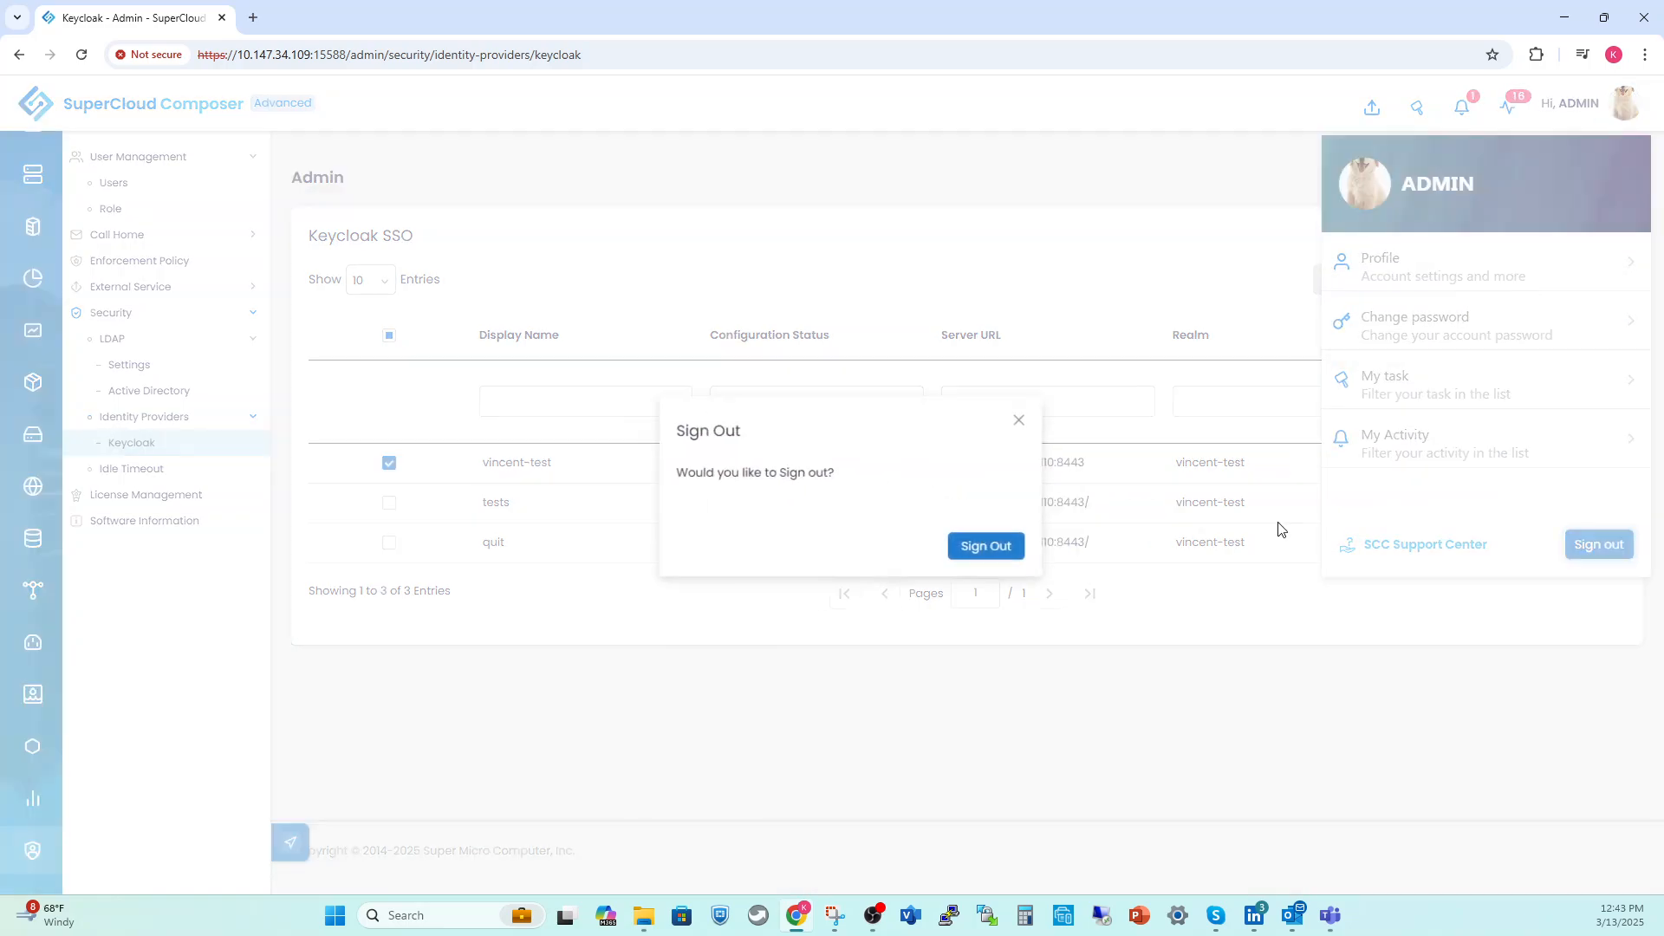
{"action": "left_click", "coordinate": [962, 553]}
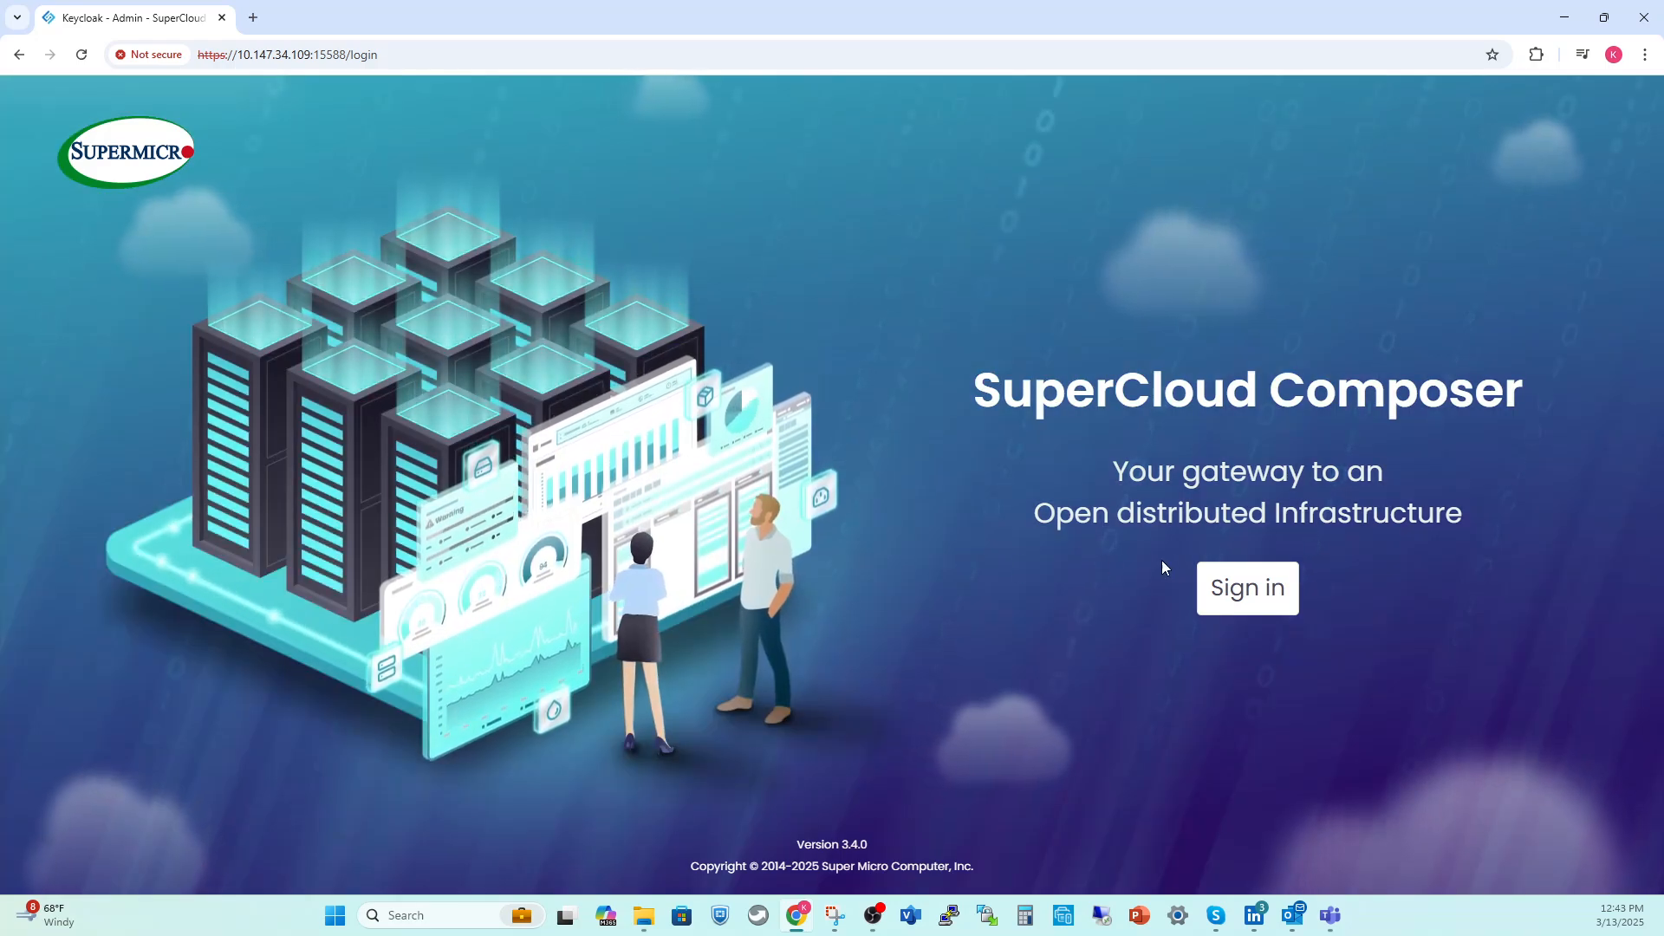
Open the sign-in form, select vincent-test as the login provider, and examine its account and password fields
{"action": "left_click", "coordinate": [1252, 584]}
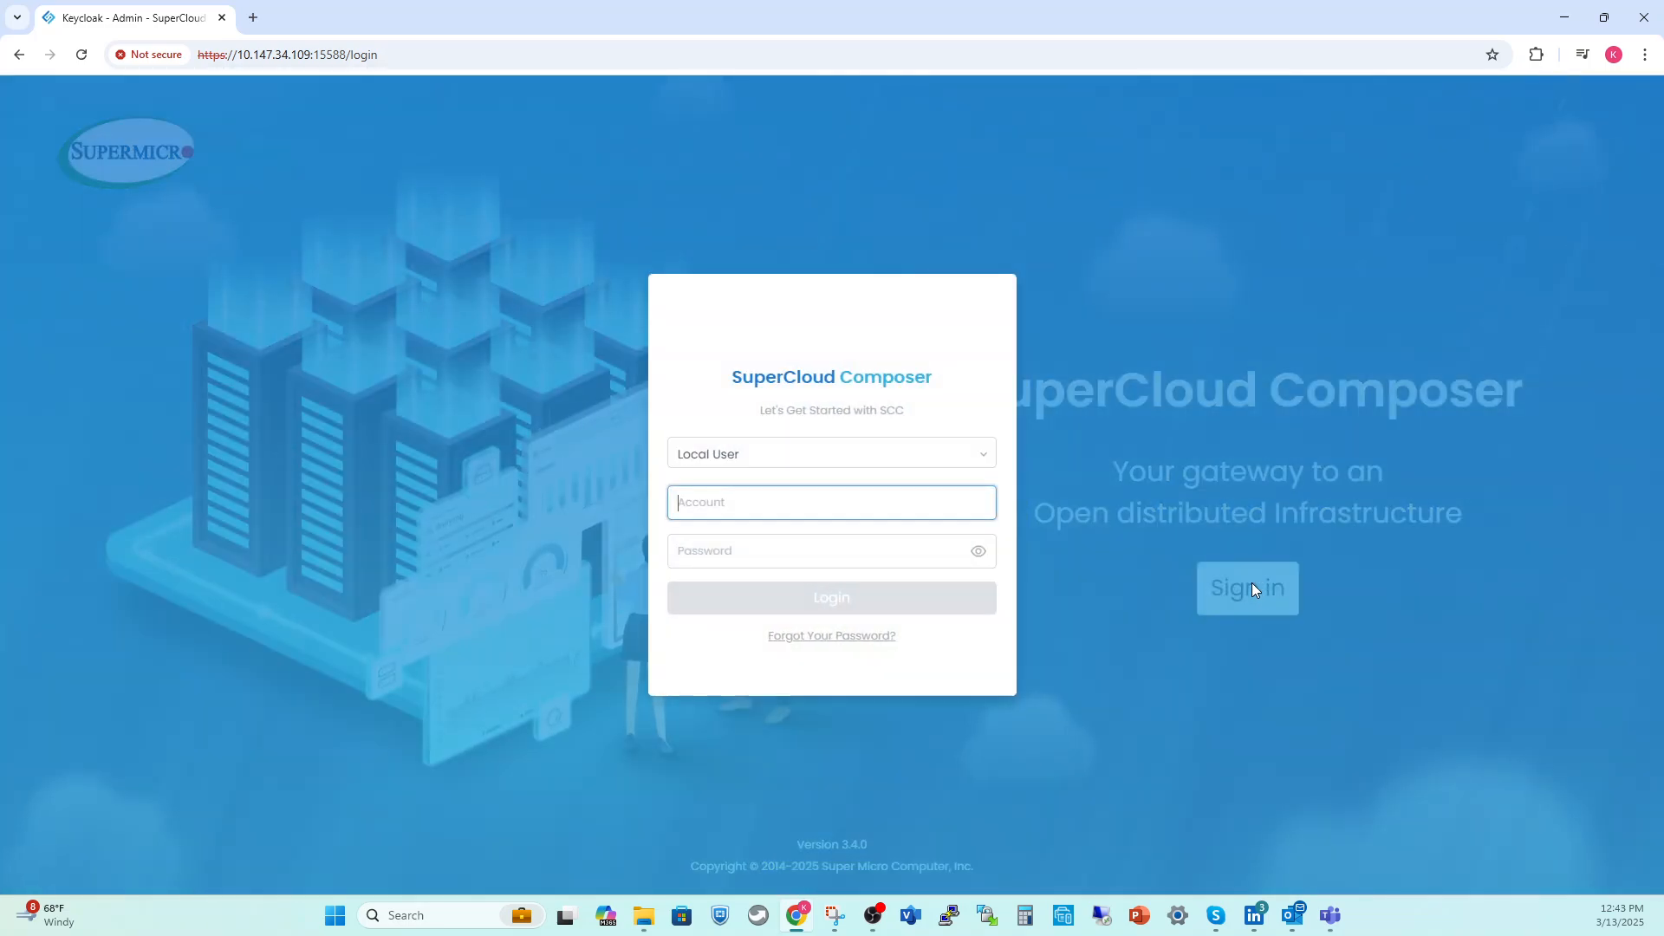
{"action": "left_click", "coordinate": [878, 459]}
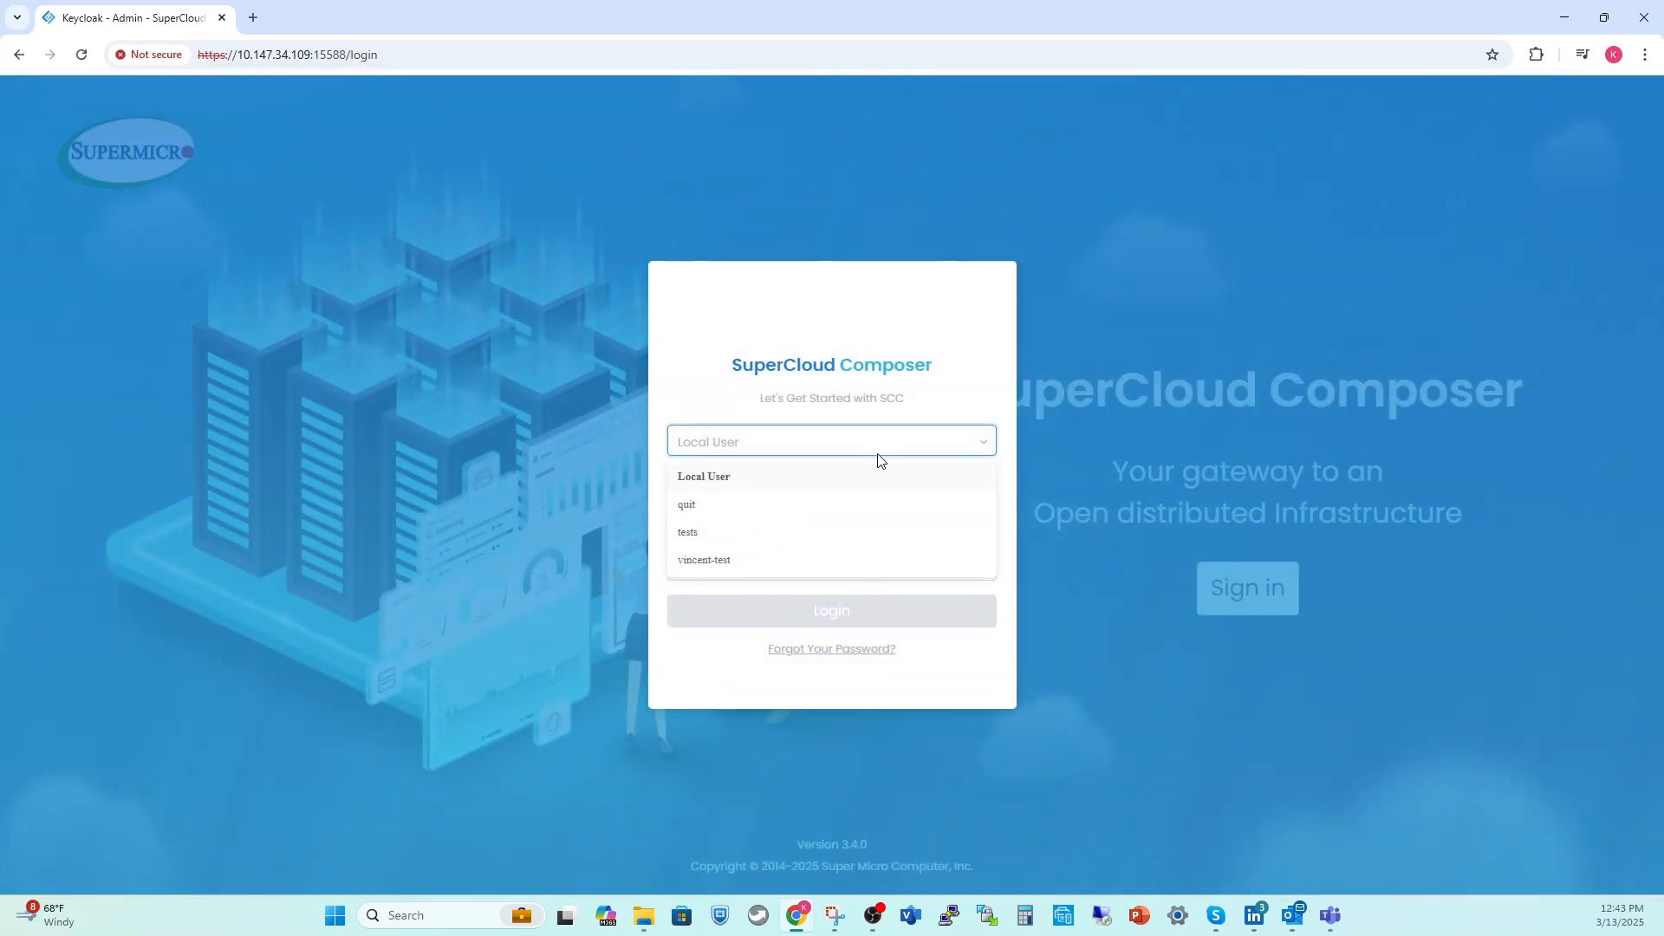
{"action": "left_click", "coordinate": [730, 561]}
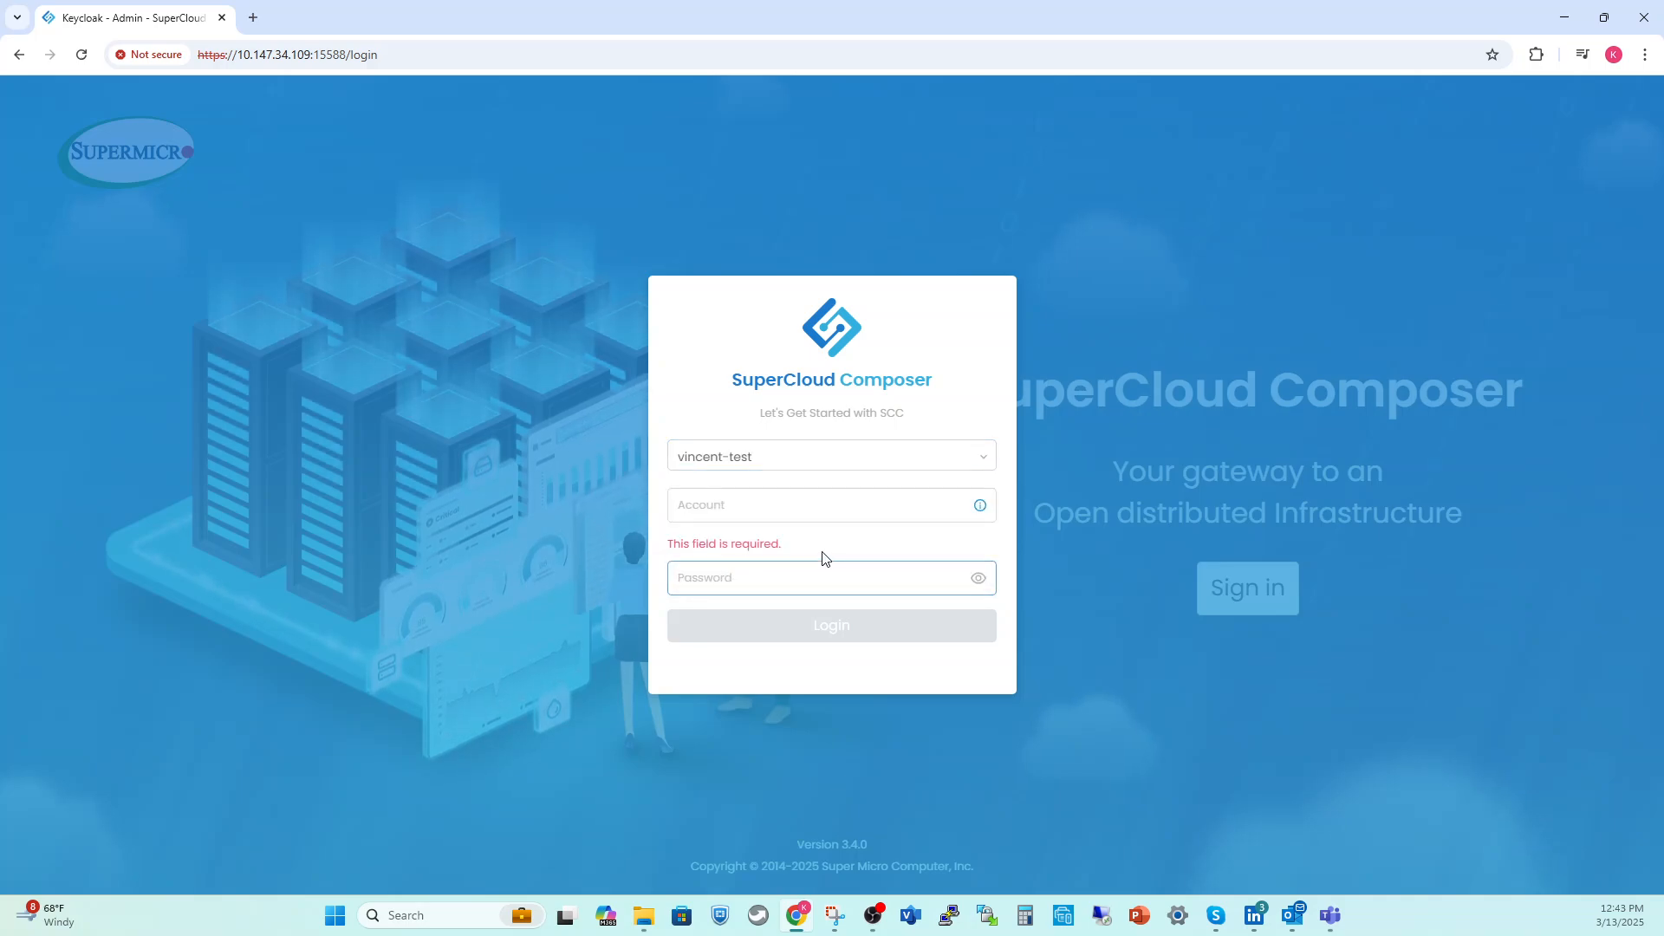
{"action": "left_click", "coordinate": [798, 498]}
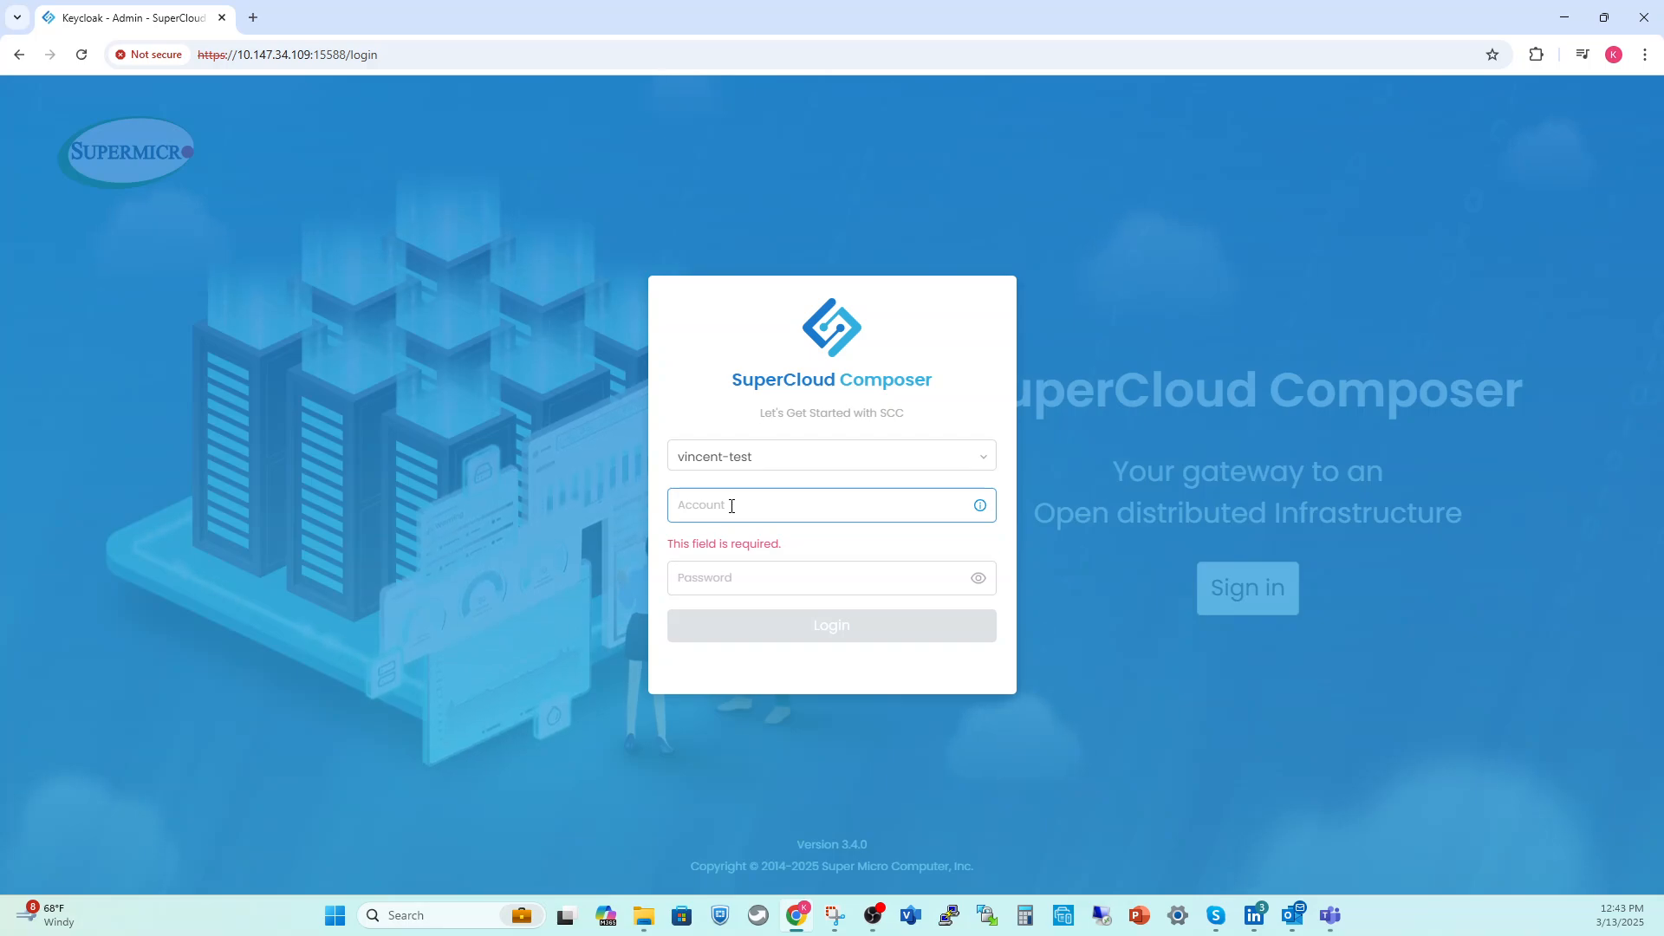
{"action": "left_click", "coordinate": [708, 578]}
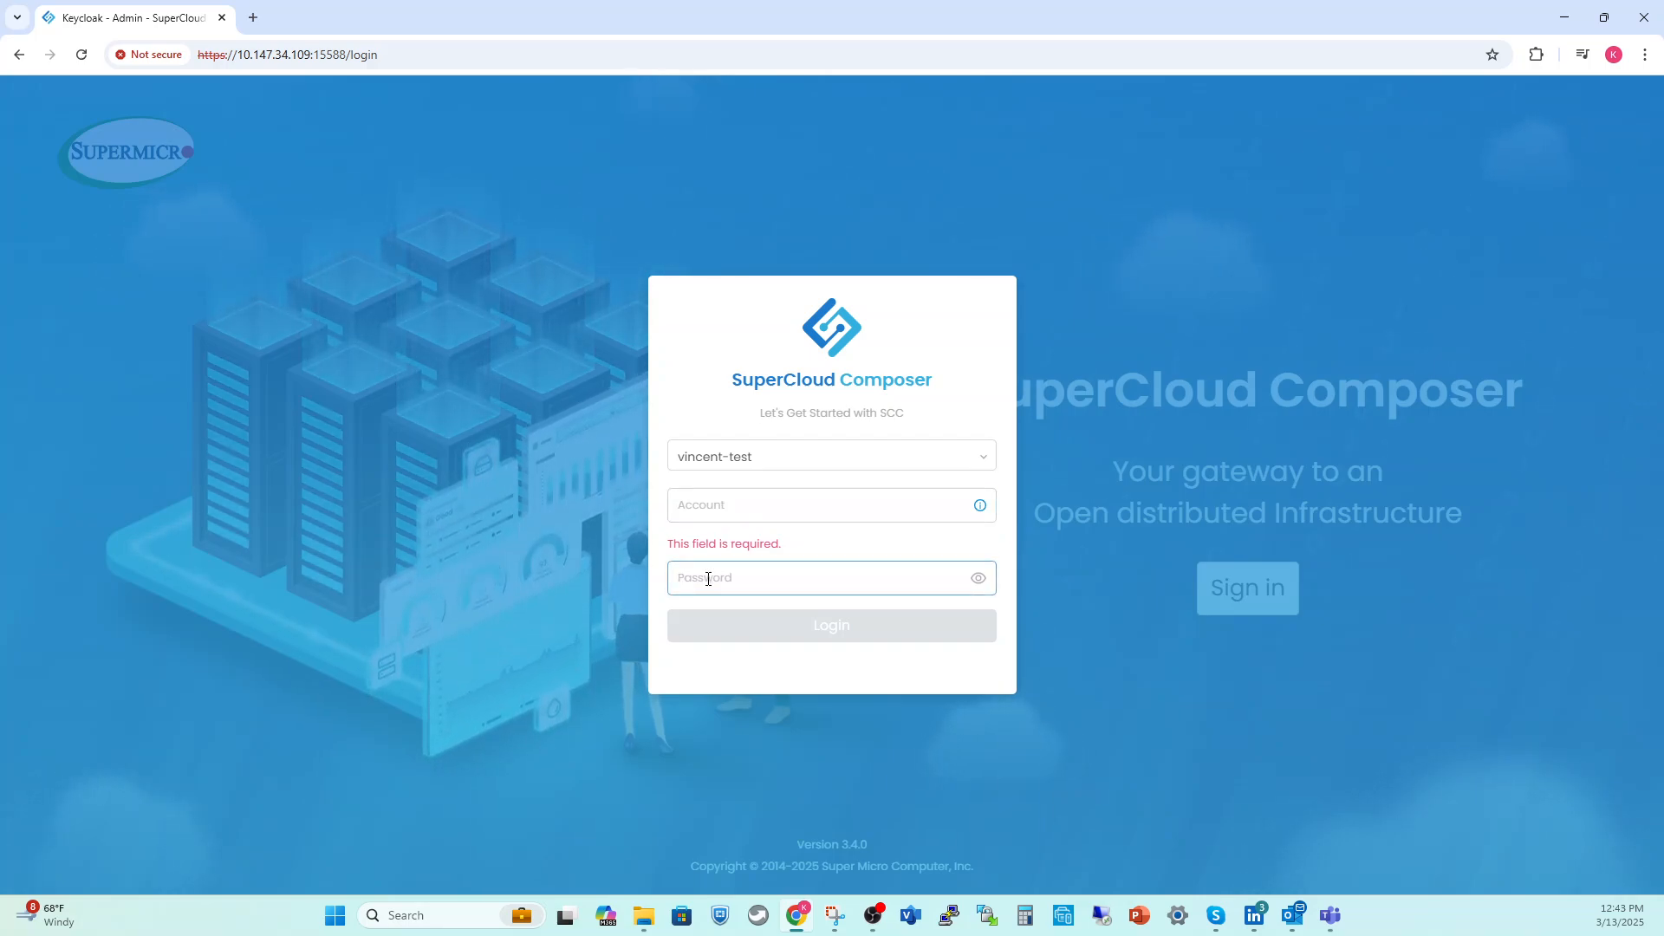
{"action": "left_click", "coordinate": [747, 633]}
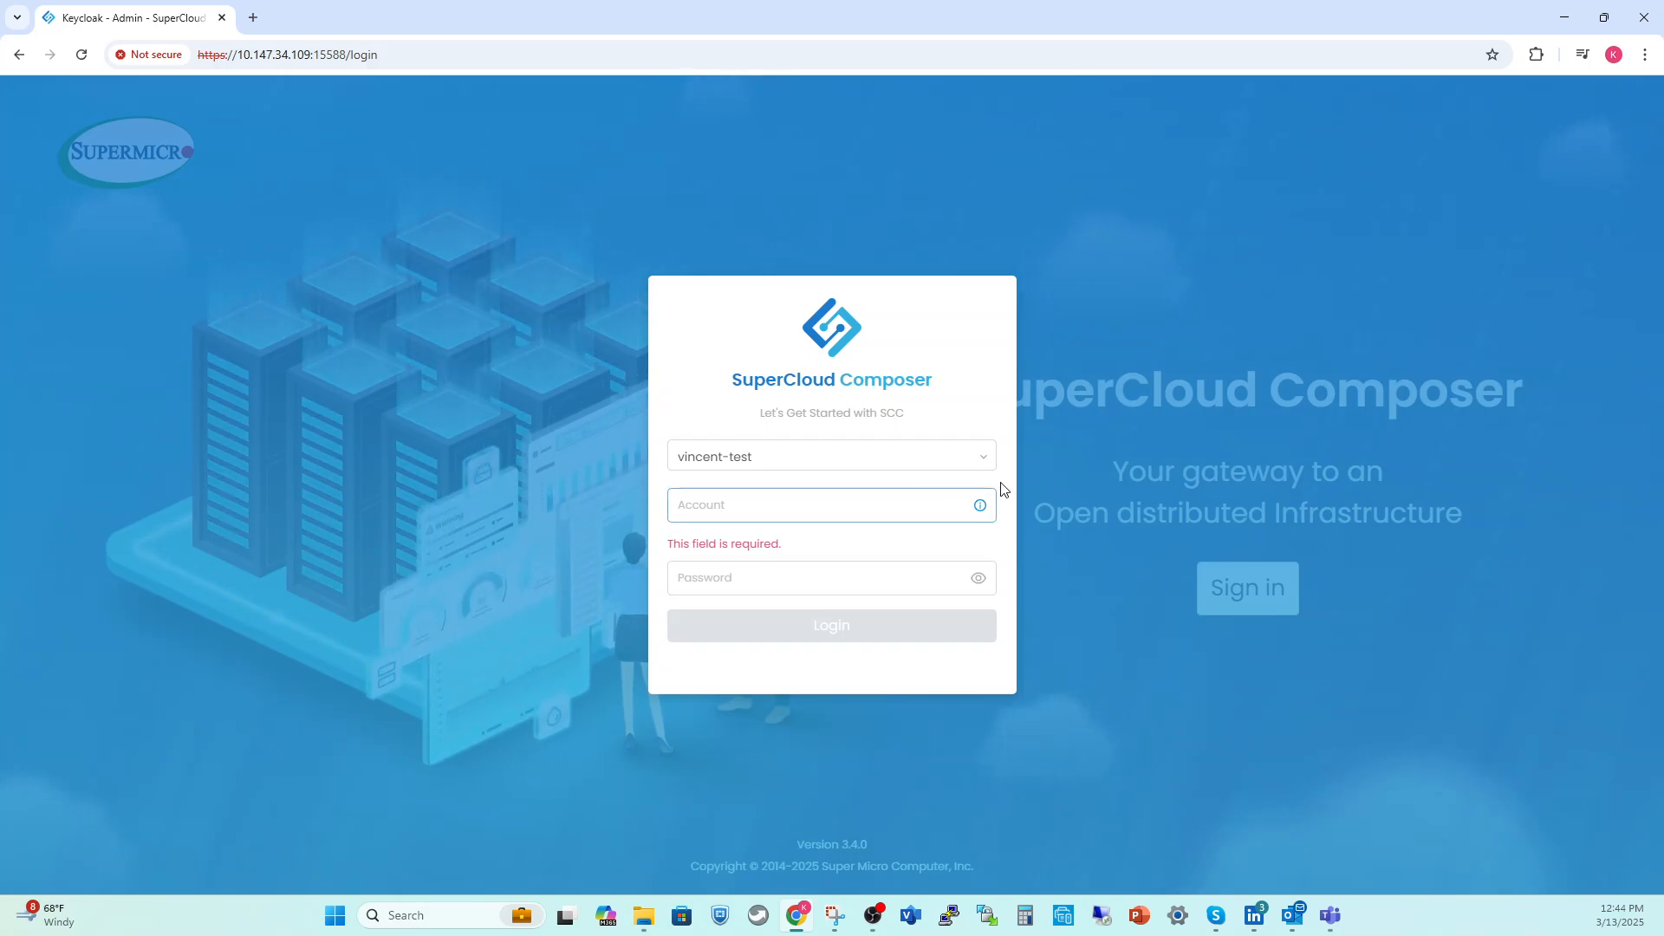
Set the sign-in form's login provider back to Local User
{"action": "left_click", "coordinate": [975, 459]}
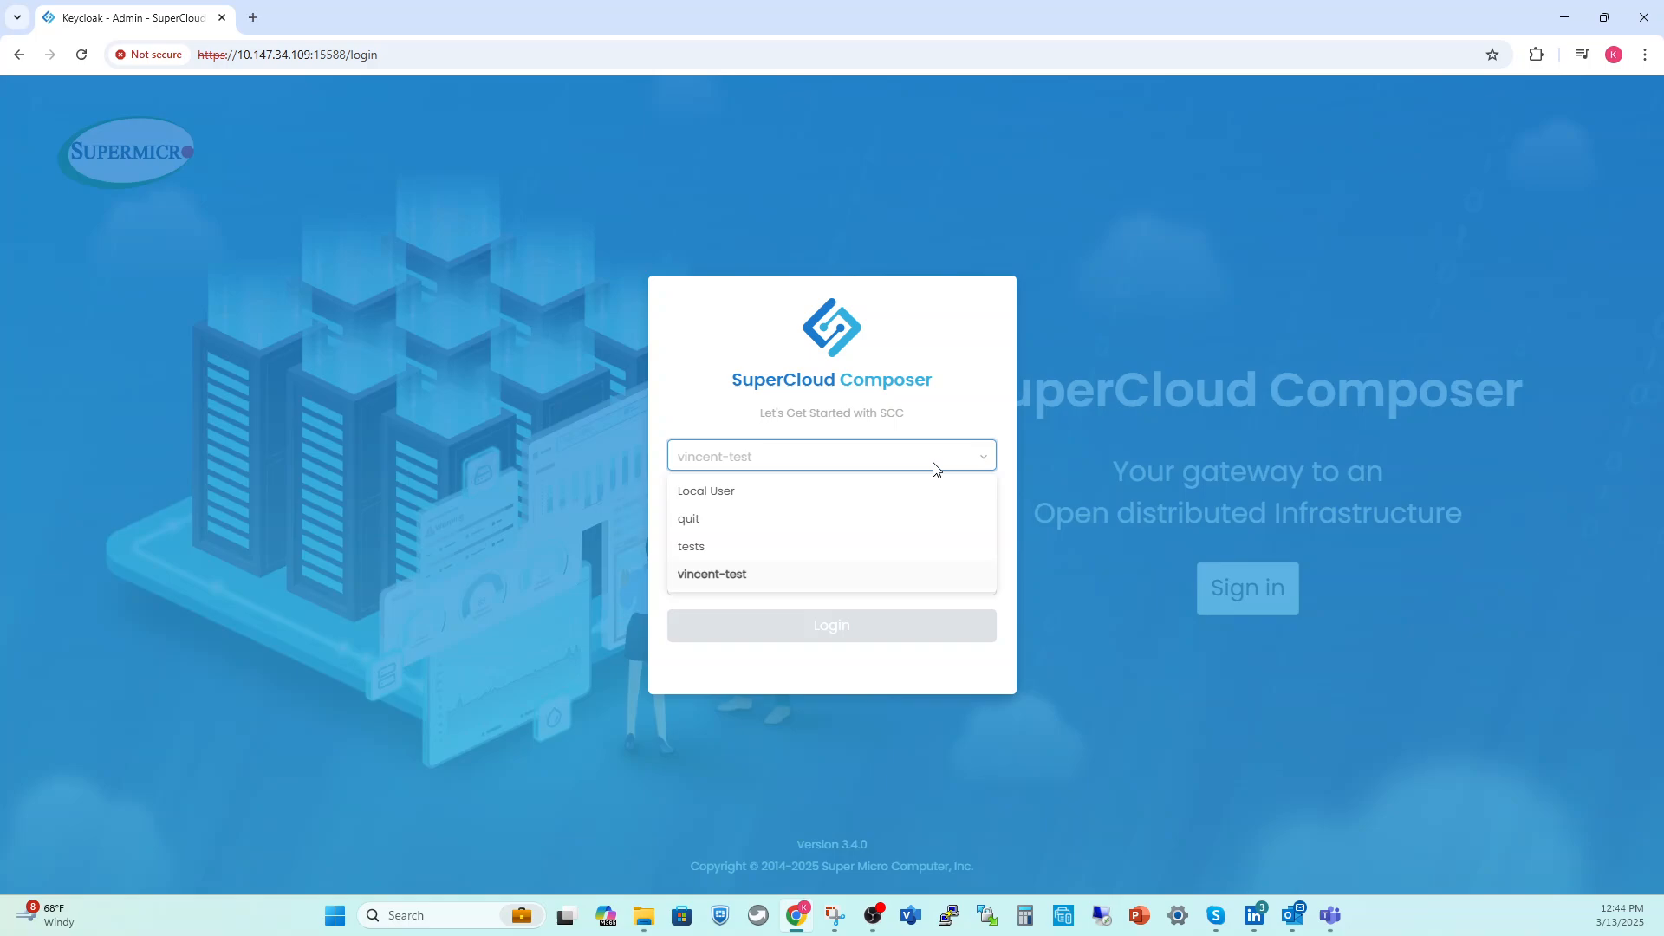
{"action": "left_click", "coordinate": [726, 492]}
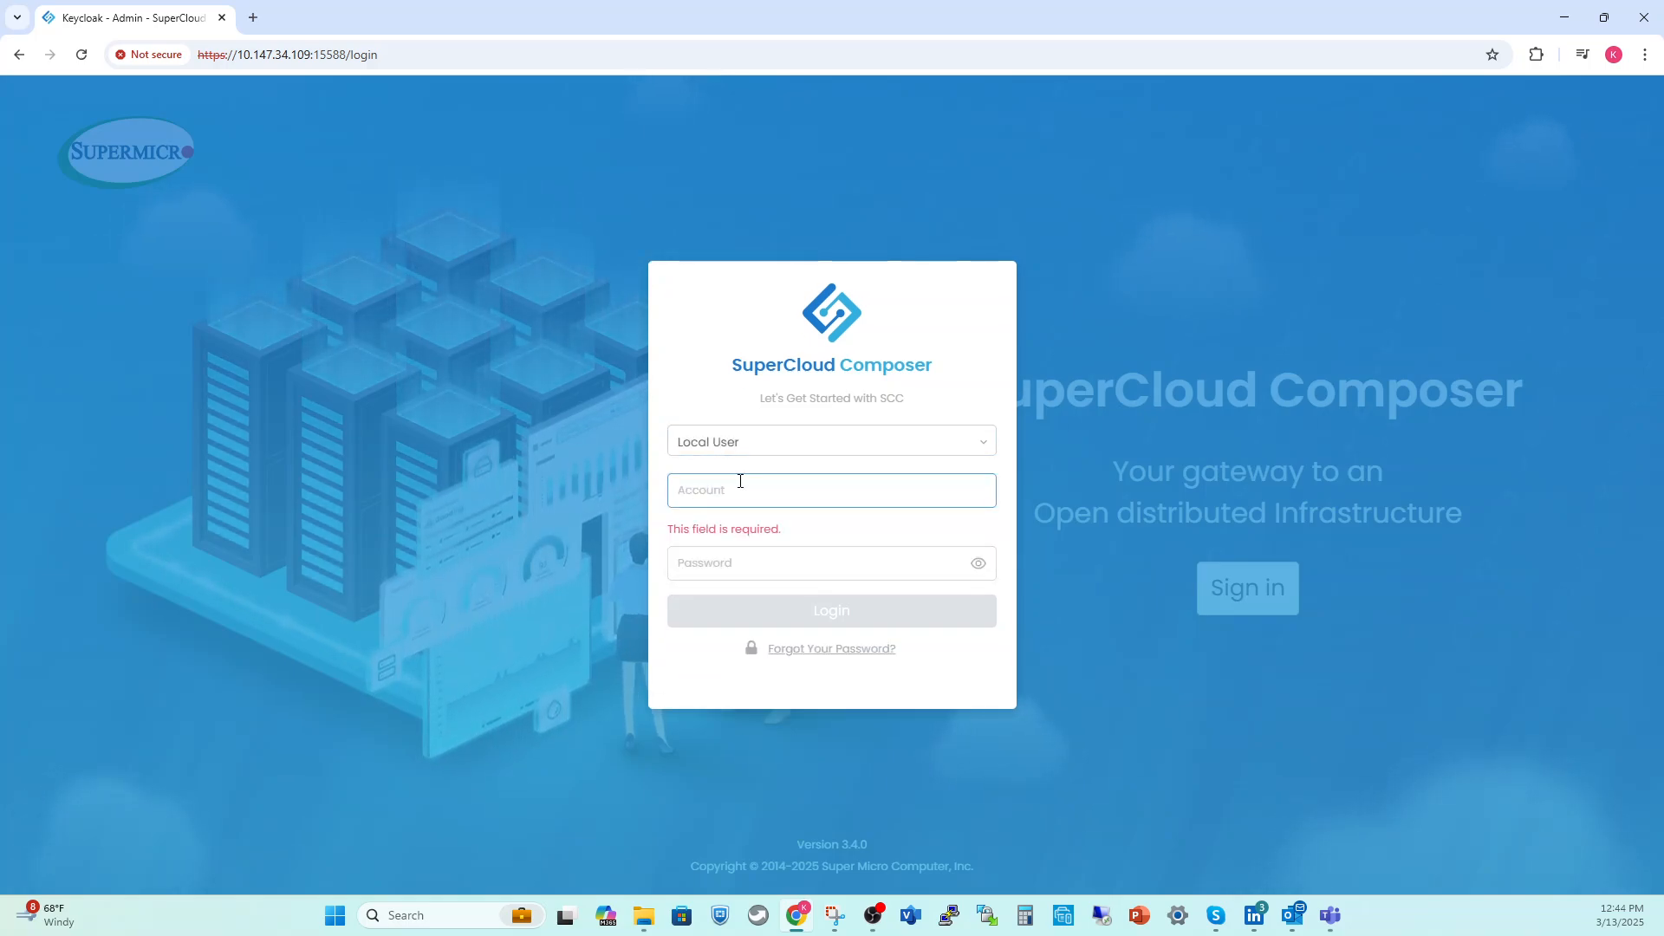